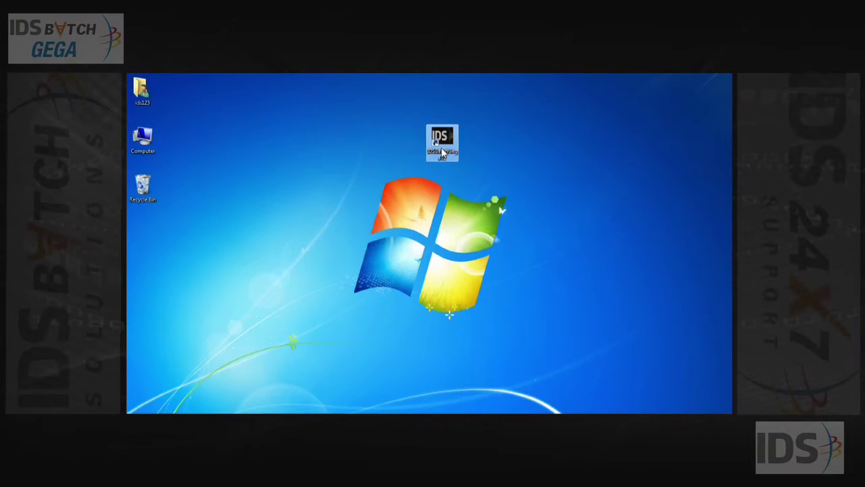
# Launch IDS Batch GEGA from its desktop shortcut and log in with the admin login name
pyautogui.rightClick(443, 143)
pyautogui.click(462, 152)
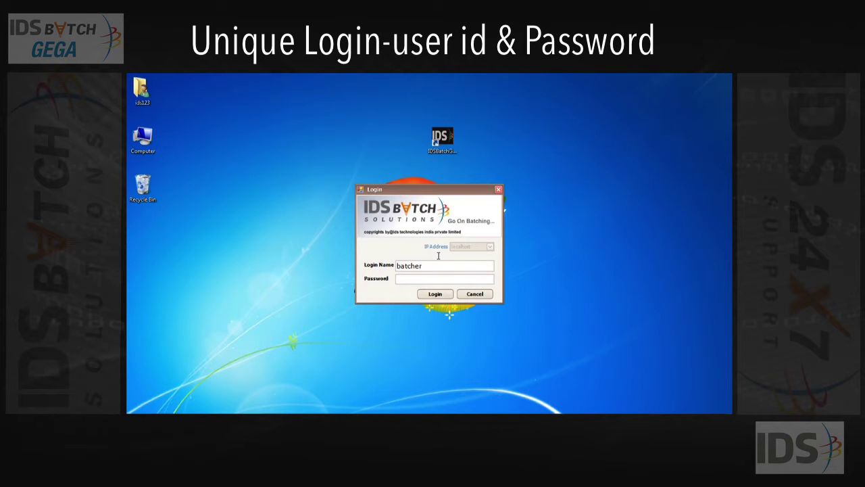
pyautogui.click(436, 294)
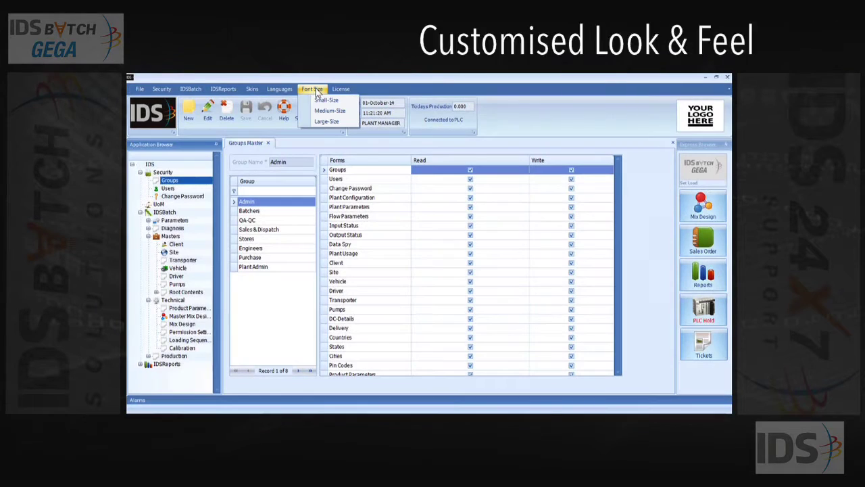
# Enlarge the interface font to the largest size, then shrink it back down
pyautogui.click(329, 110)
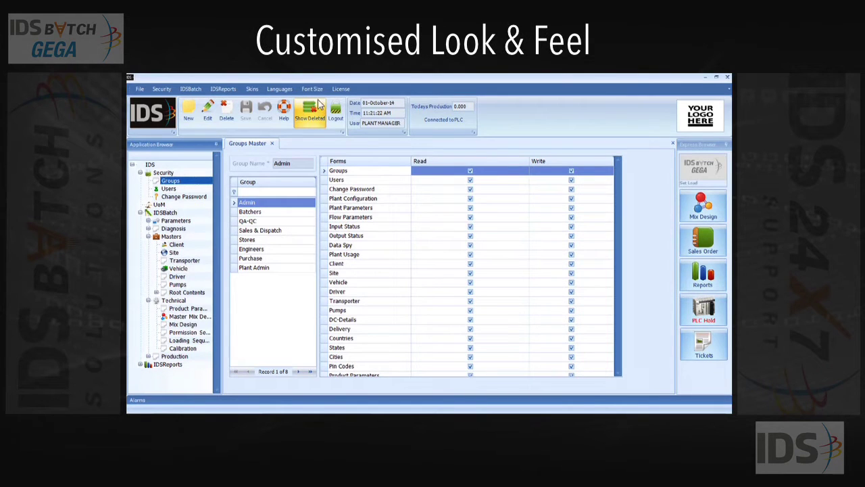
pyautogui.click(318, 91)
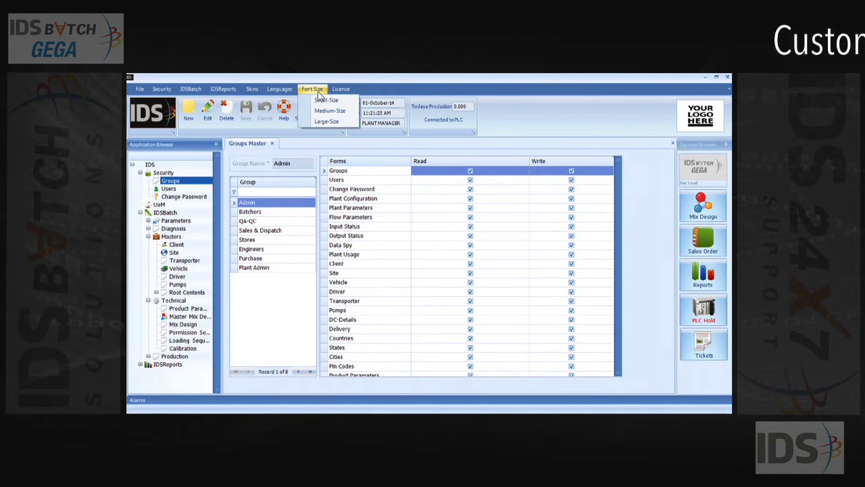
pyautogui.click(325, 122)
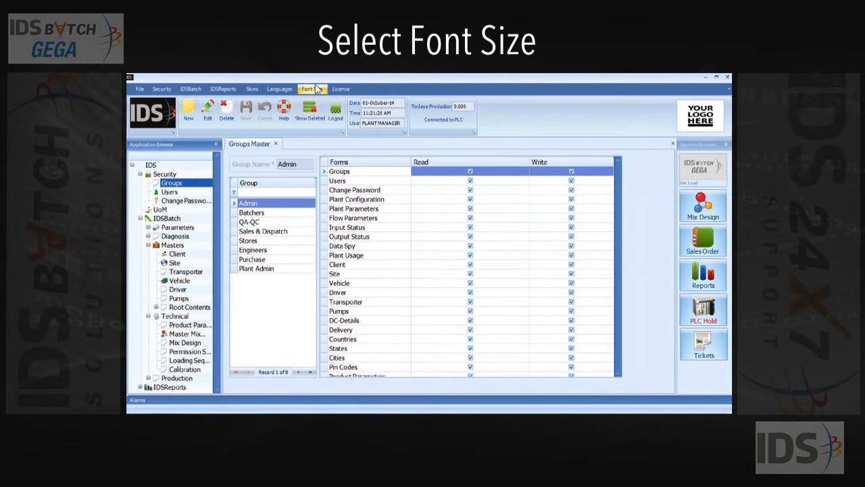
pyautogui.click(318, 90)
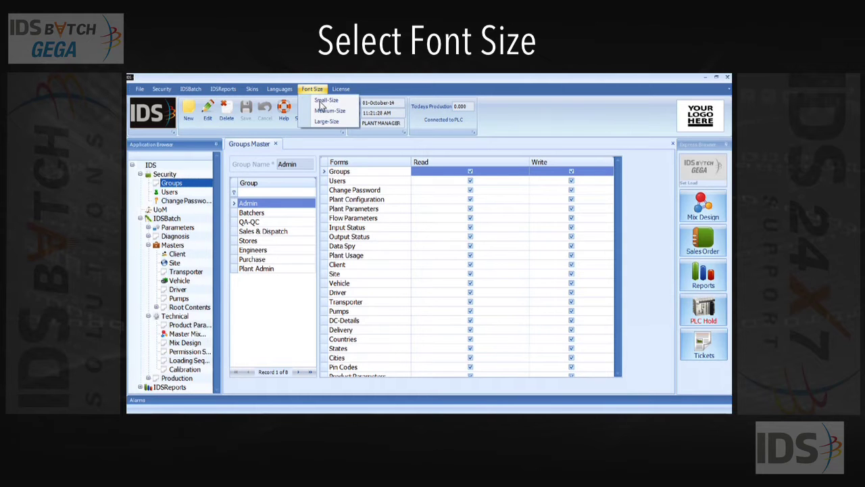
pyautogui.click(325, 101)
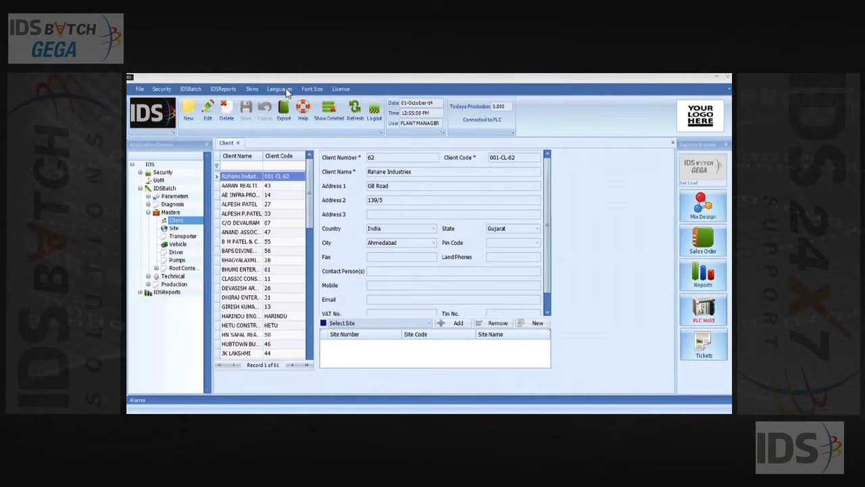
# Switch the interface language to Hindi, then back to English
pyautogui.click(279, 88)
pyautogui.click(288, 116)
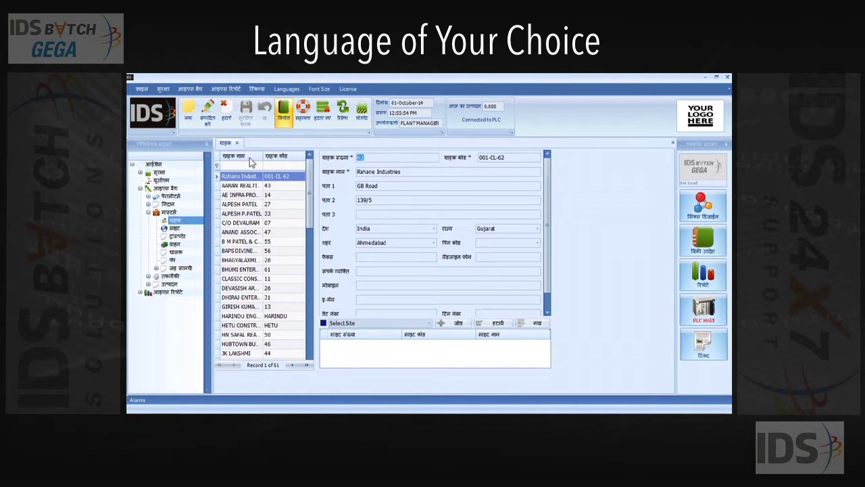
pyautogui.click(279, 89)
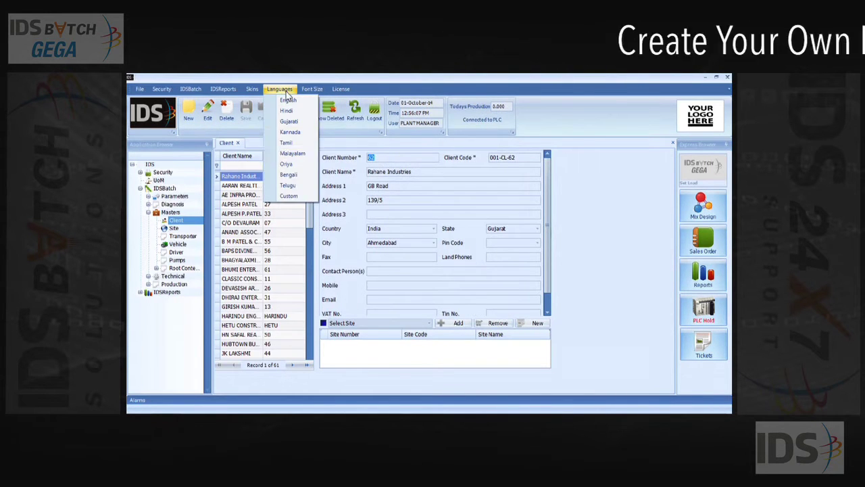
# Create a custom language named 'CreateY' and apply it
pyautogui.click(289, 195)
pyautogui.write('CreateY')
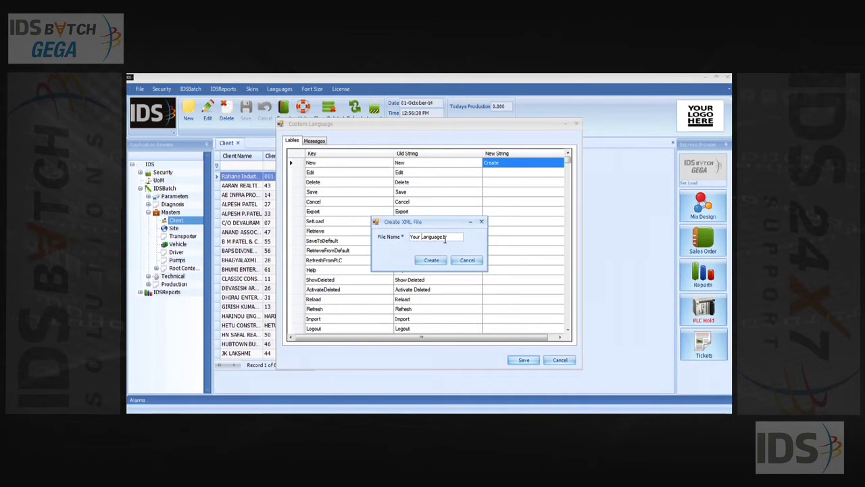
pyautogui.click(431, 259)
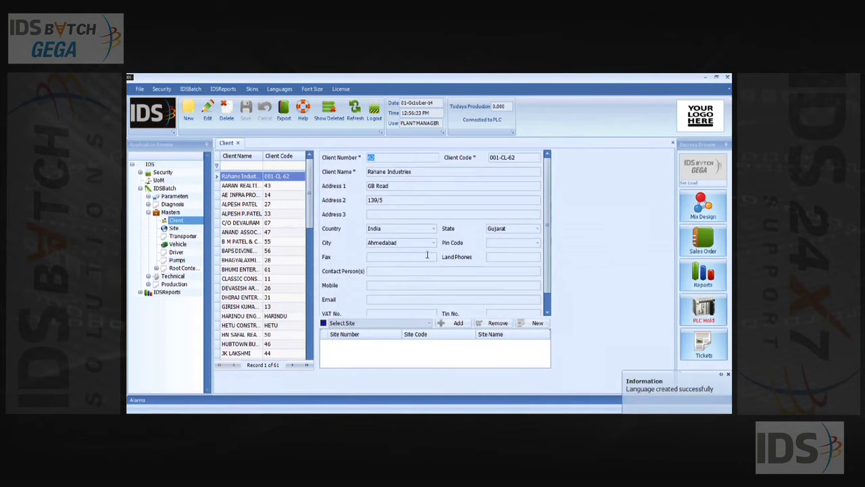
pyautogui.click(279, 89)
pyautogui.click(290, 209)
# Apply the Caramel skin, then switch to a different skin
pyautogui.click(251, 89)
pyautogui.click(266, 100)
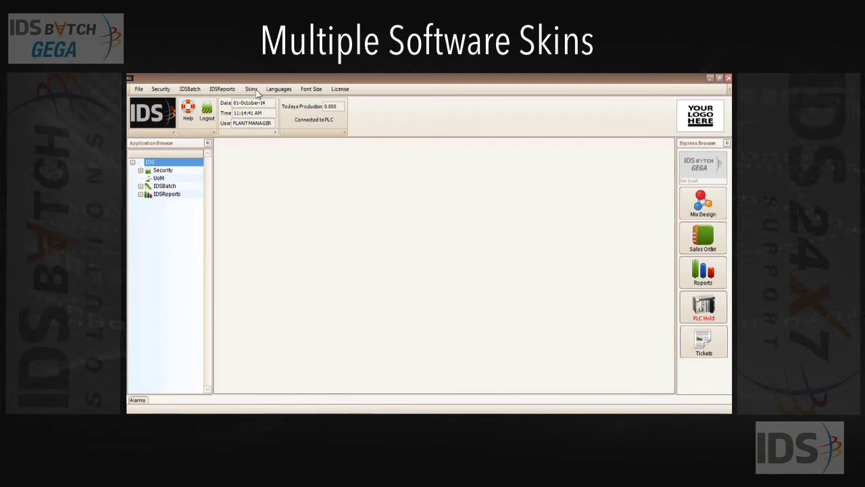
pyautogui.click(251, 89)
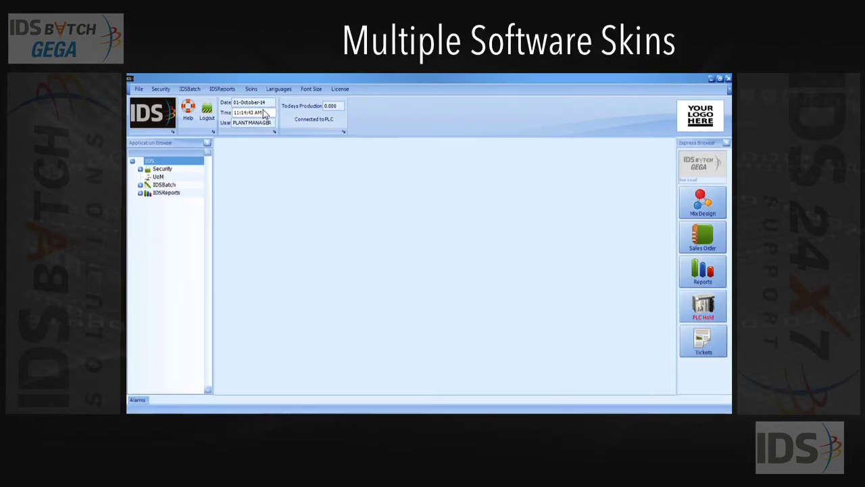
pyautogui.click(267, 117)
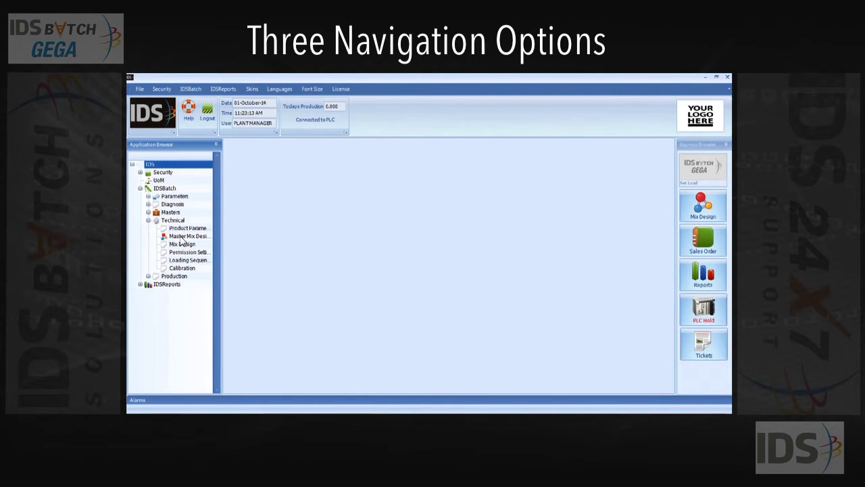
# Open Master Mix Design, the Client master and a new Sales Order, then return to Client
pyautogui.click(183, 237)
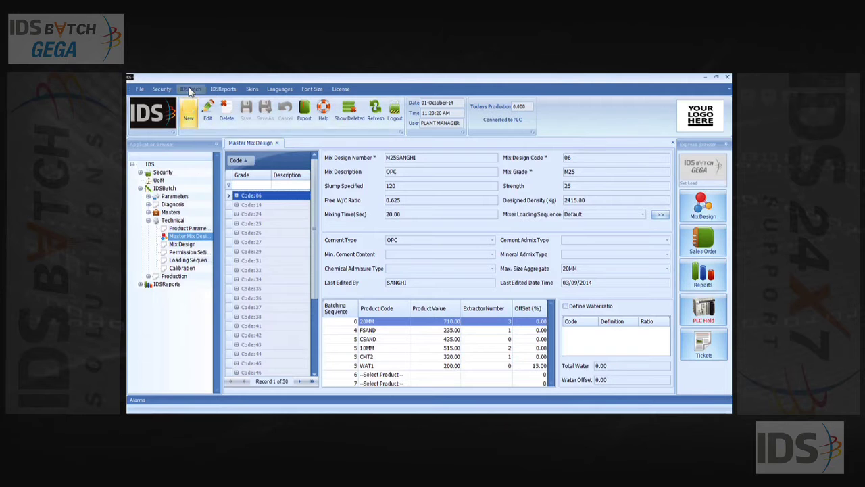
pyautogui.click(190, 88)
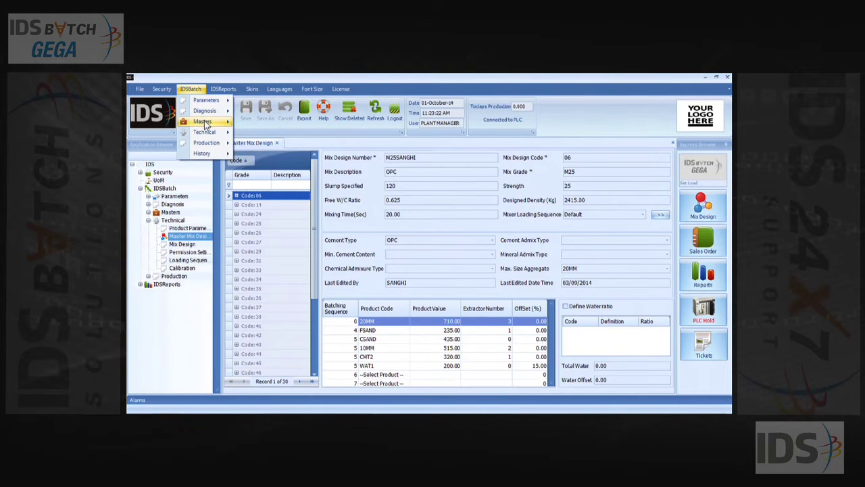
pyautogui.moveTo(202, 121)
pyautogui.click(270, 121)
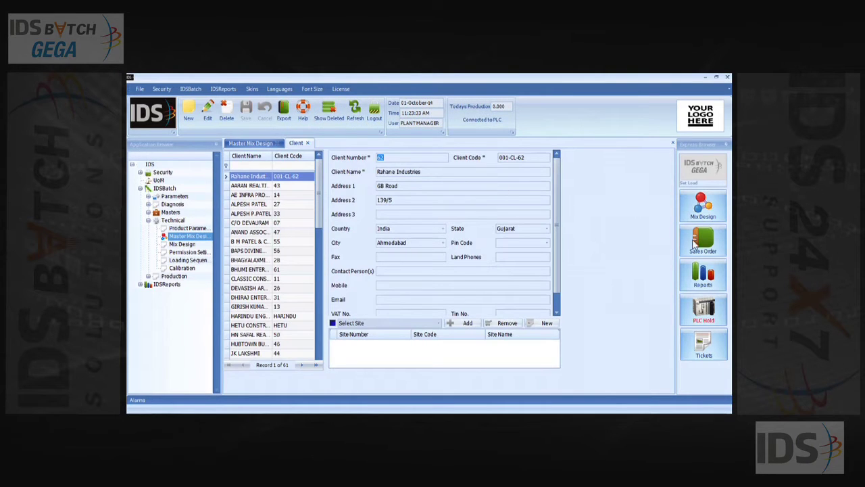
pyautogui.click(702, 244)
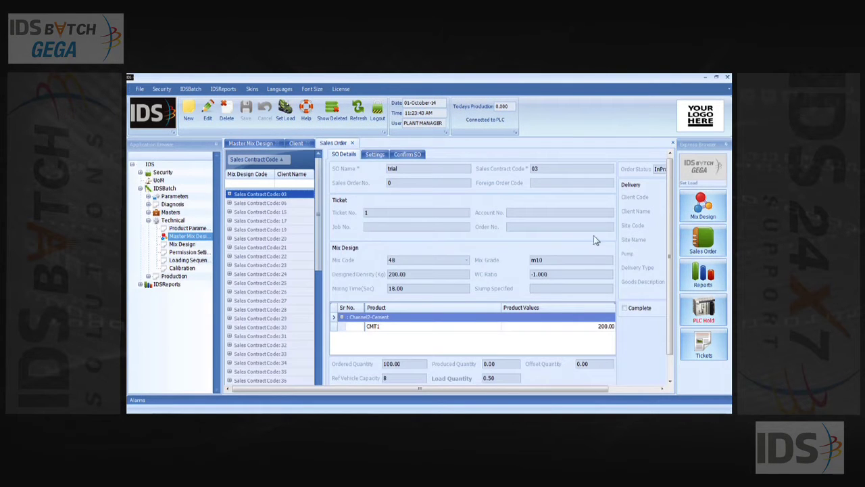
pyautogui.click(296, 144)
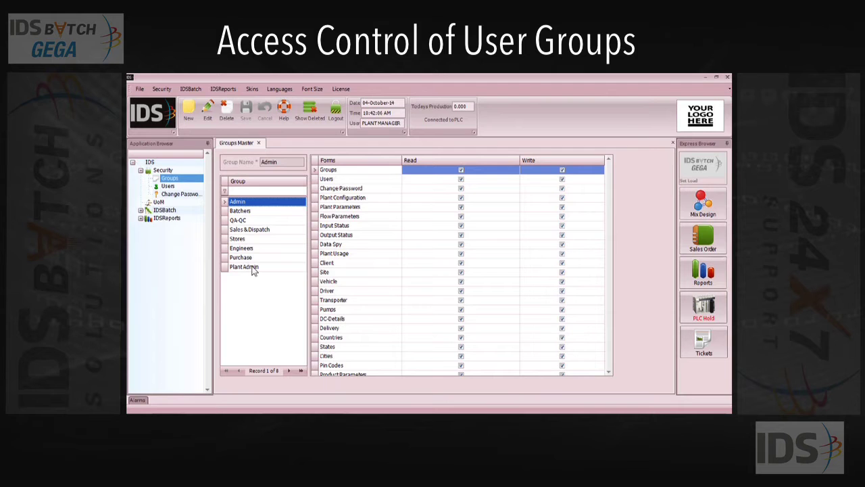
# Edit Plant Admin permissions to clear Sales Order Report read and write access, and save
pyautogui.click(250, 268)
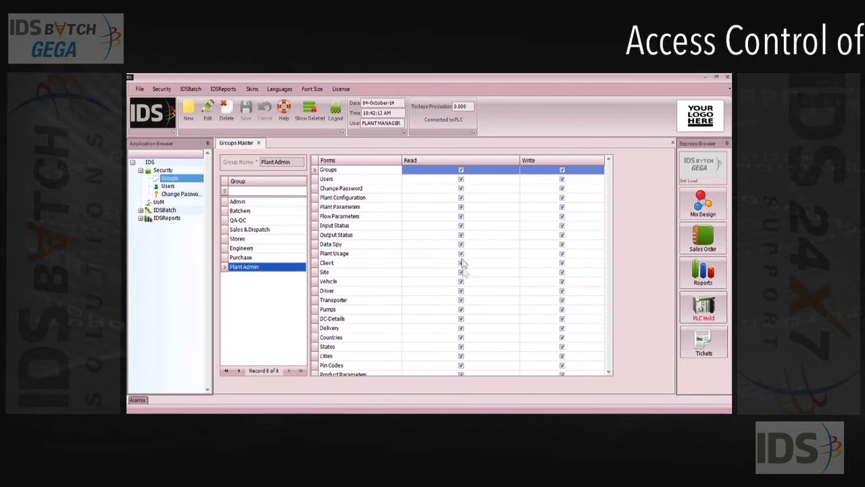
pyautogui.hotkey('ctrl', 'e')
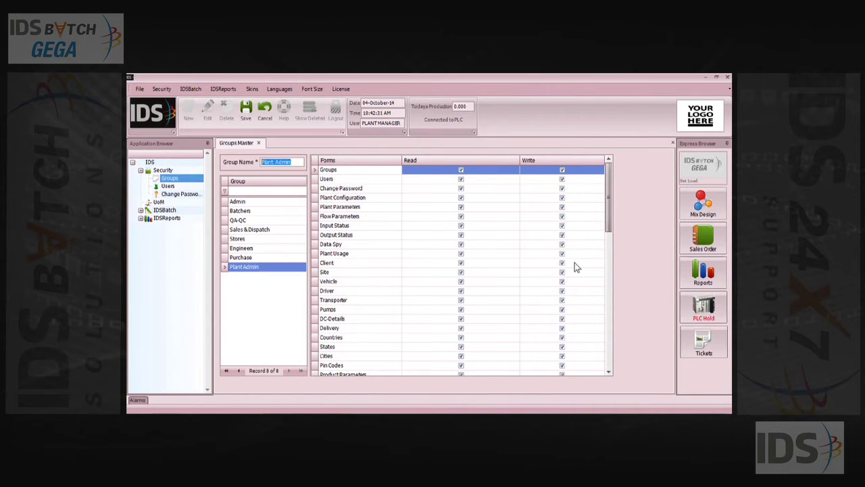
pyautogui.scroll(-3, 574, 265)
pyautogui.scroll(-5, 575, 265)
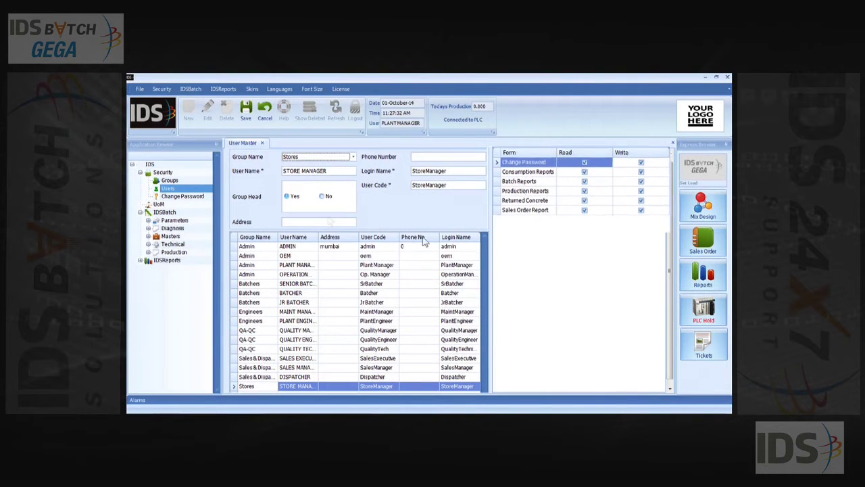
pyautogui.click(684, 200)
pyautogui.click(612, 200)
pyautogui.click(247, 120)
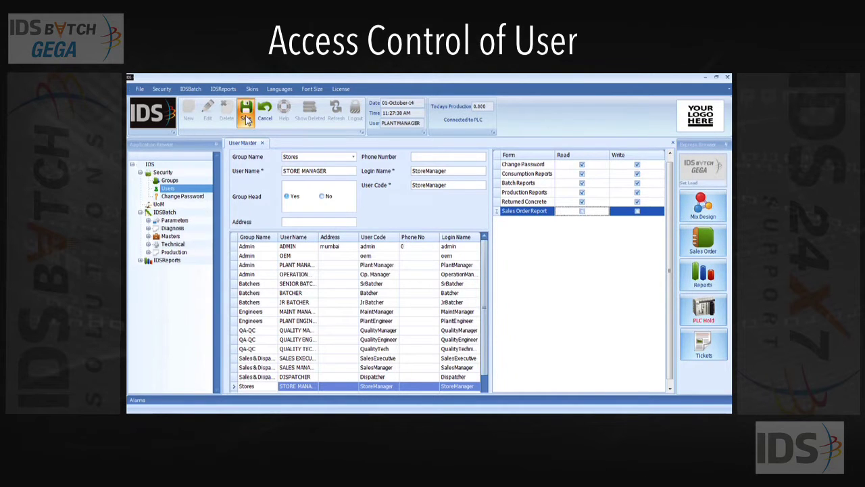
# Log out, sign in as the storemanager user, and expand the available reports list
pyautogui.click(355, 116)
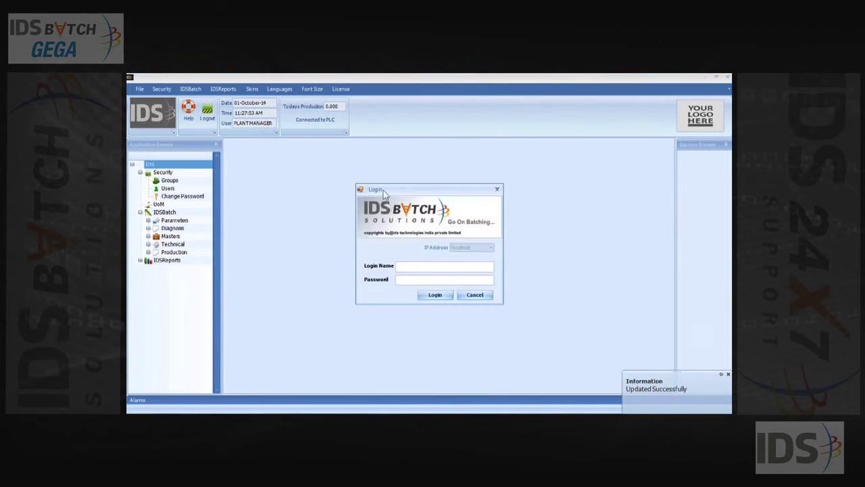
pyautogui.write('storemanager')
pyautogui.click(434, 294)
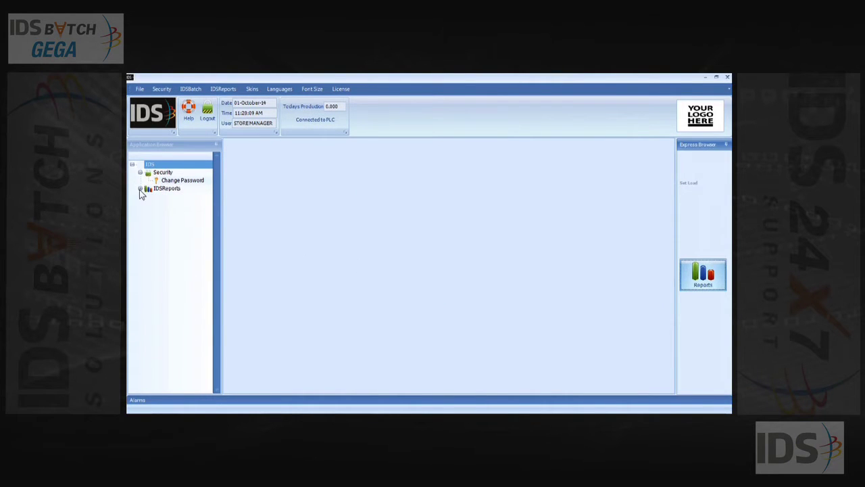
pyautogui.click(140, 190)
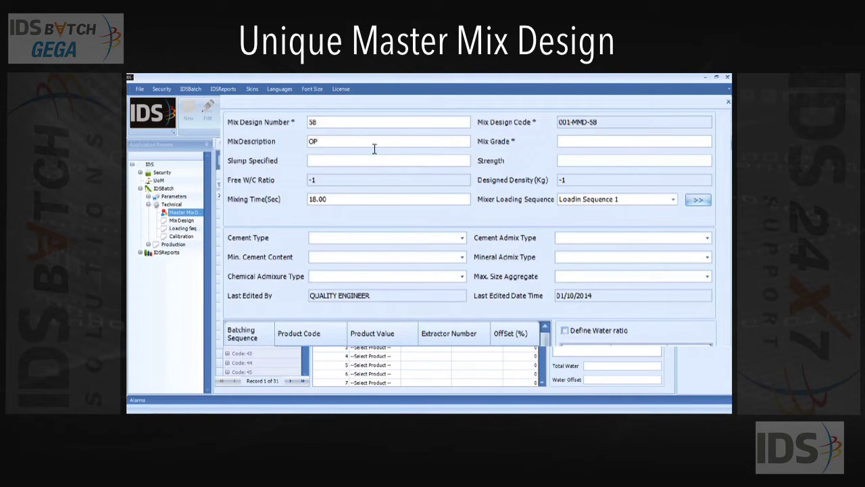
# Complete master mix 58's description, strength and row 2 product 20MM, then open Mix Design
pyautogui.write('+PFA Pumpable')
pyautogui.click(599, 138)
pyautogui.write('M25')
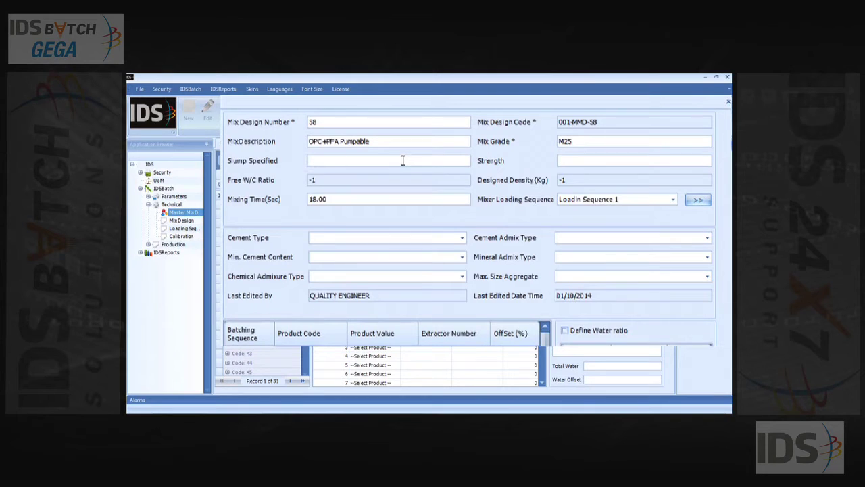
pyautogui.click(604, 167)
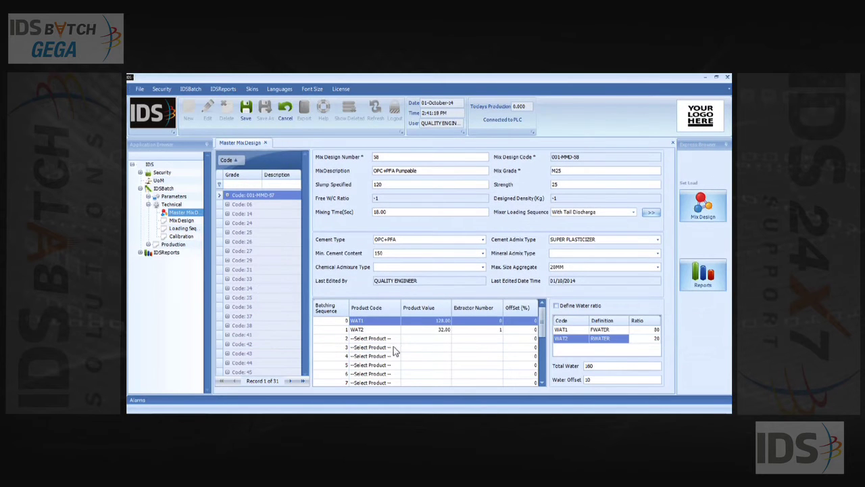
pyautogui.click(389, 339)
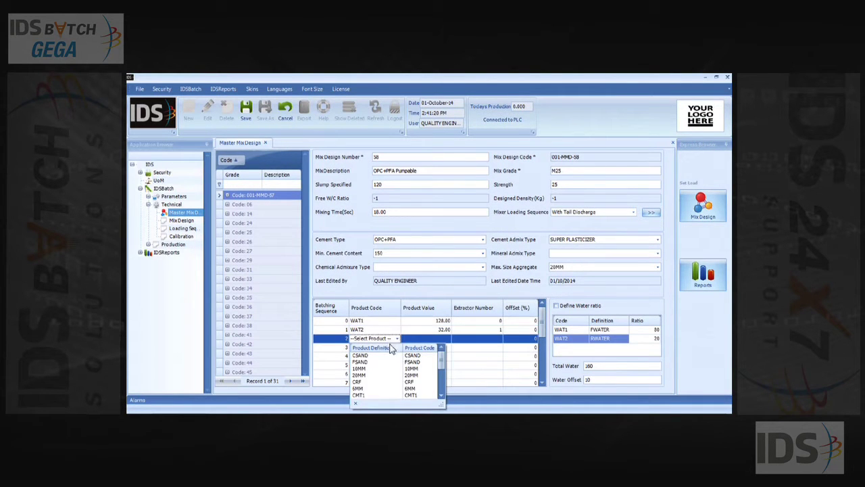
pyautogui.click(360, 375)
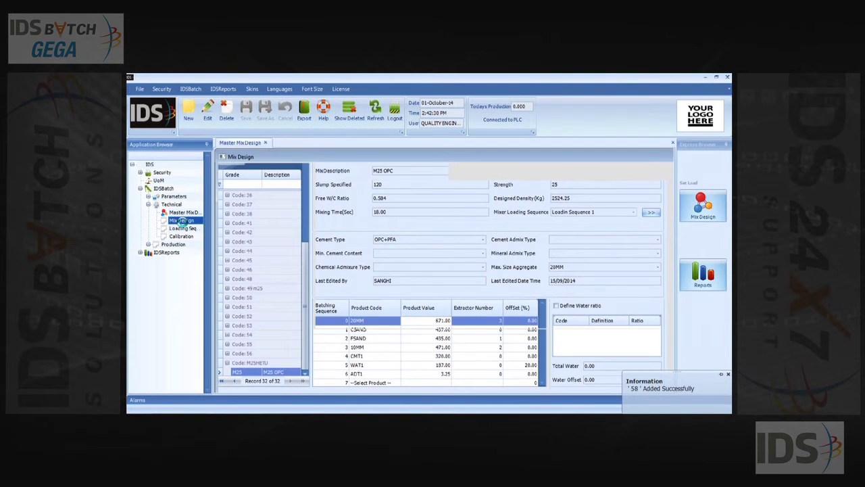
pyautogui.doubleClick(181, 221)
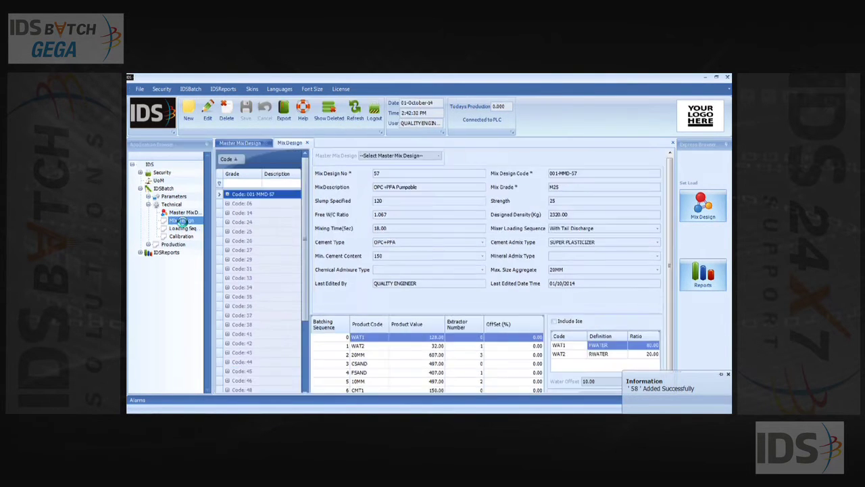
# Create a new mix design based on master mix 001-MMD-58 and save it
pyautogui.click(189, 111)
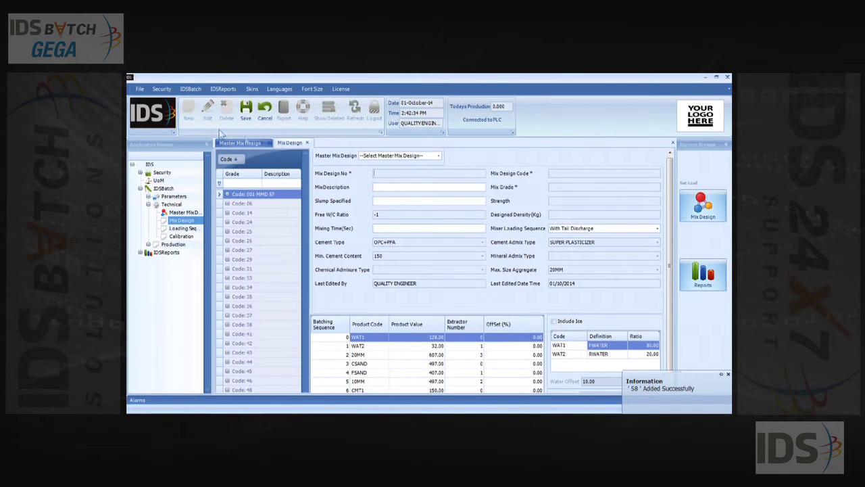
pyautogui.click(438, 156)
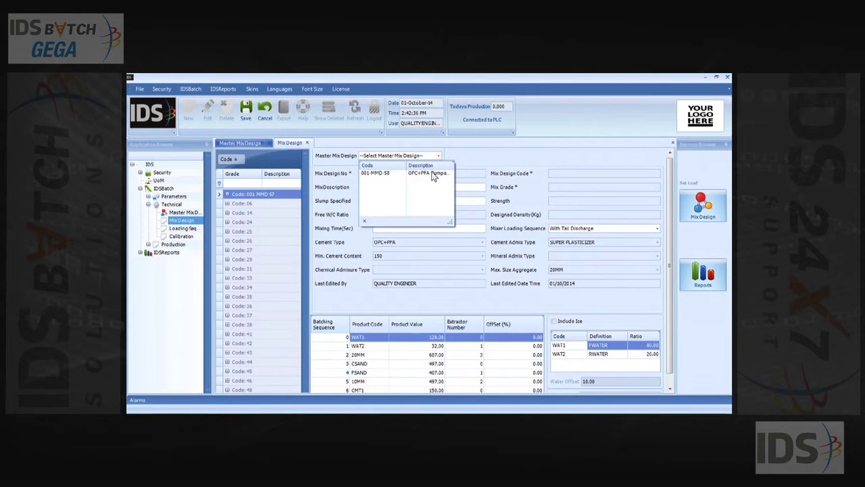
pyautogui.click(431, 172)
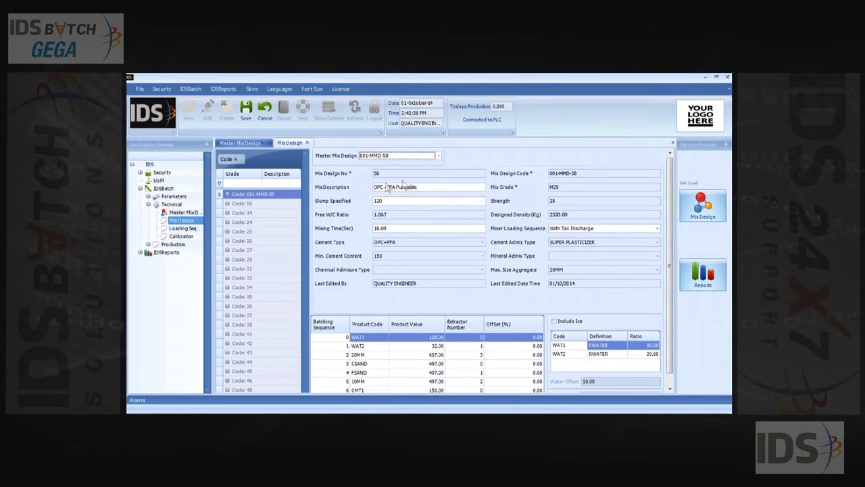
pyautogui.click(247, 115)
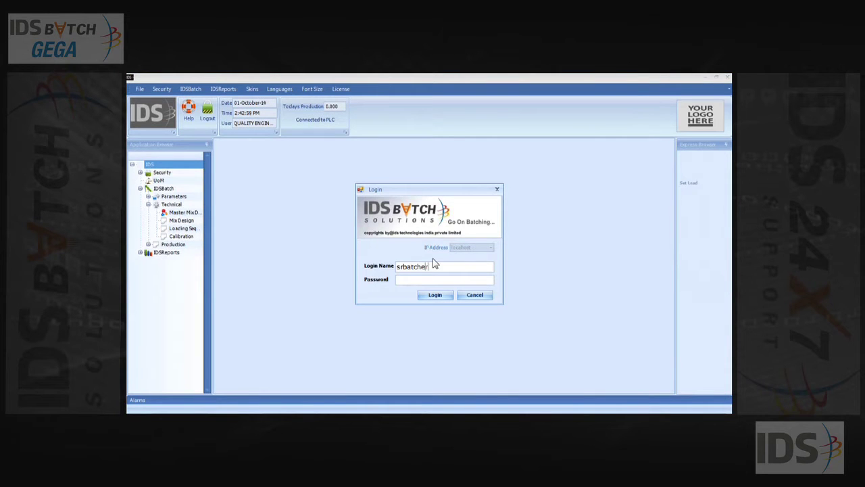
# Log in as the senior batcher and save mix design 001-MMD-58 with a 30-second mixing time
pyautogui.press('Tab')
pyautogui.click(435, 295)
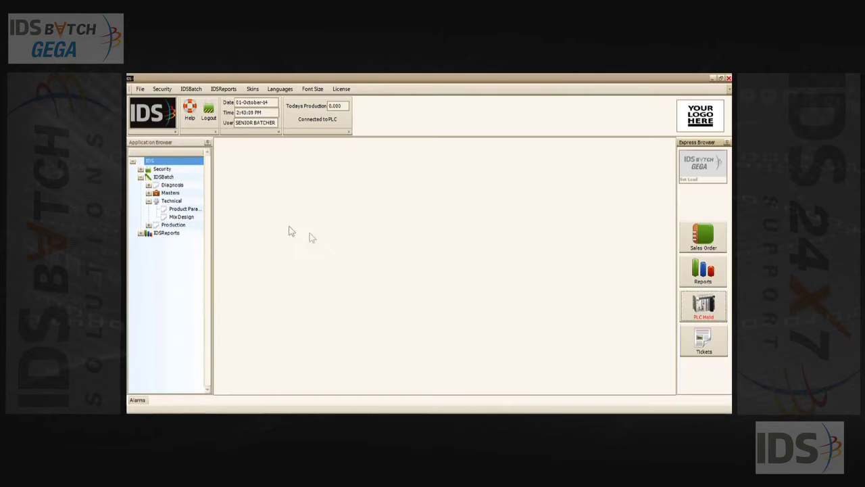
pyautogui.click(181, 216)
pyautogui.click(255, 201)
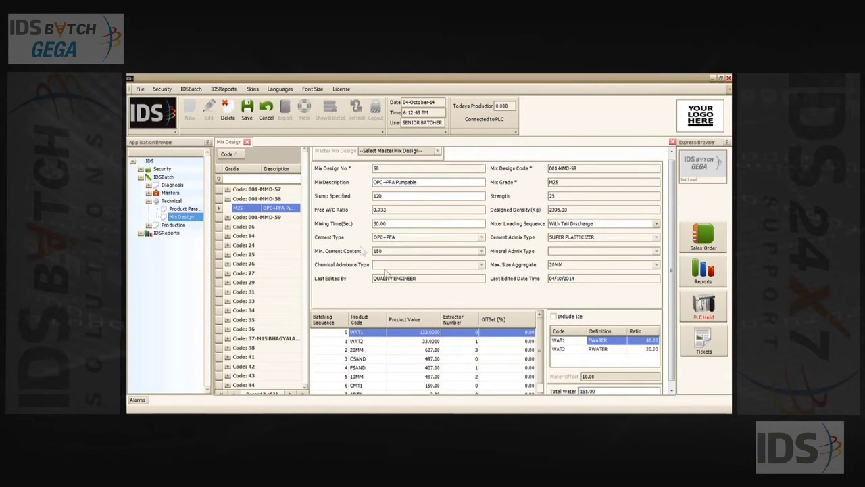
pyautogui.click(249, 118)
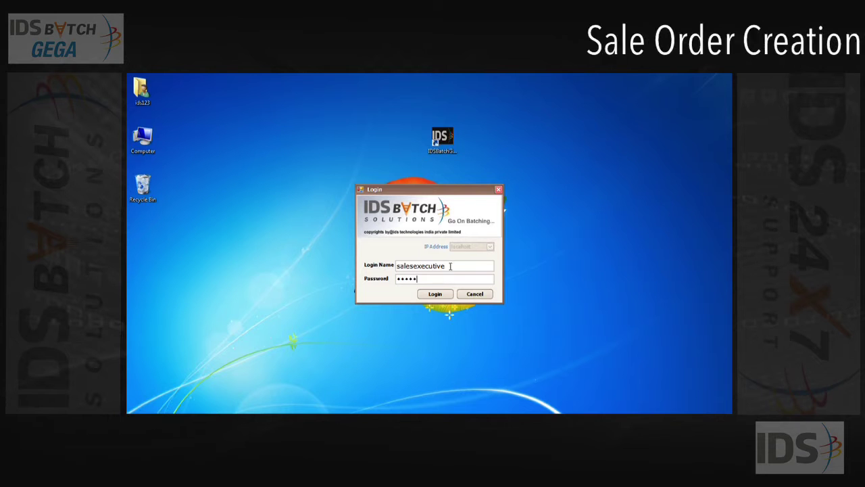
# Log in as the sales executive, finish the SO name, and set mix code 001-MMD-58
pyautogui.click(434, 293)
pyautogui.write('Ara42')
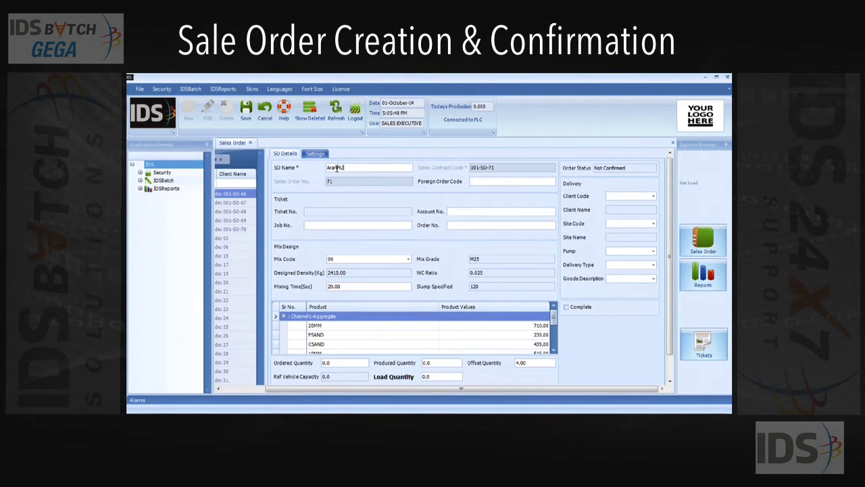
pyautogui.write('5')
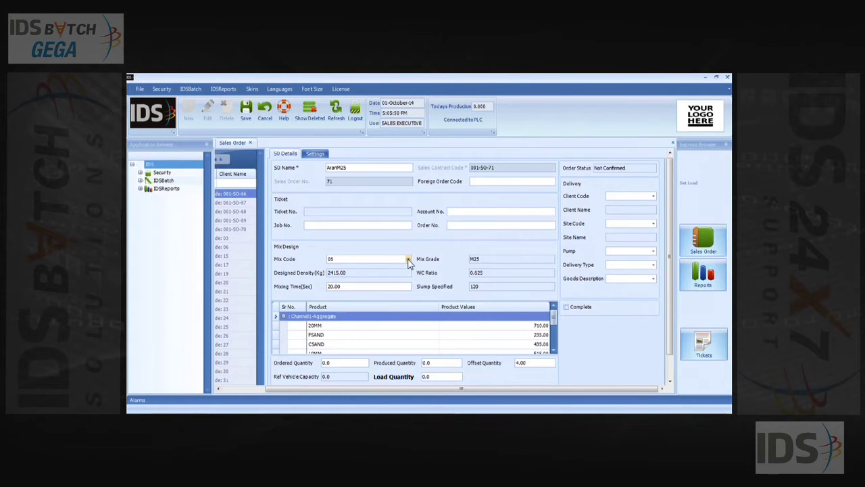
pyautogui.click(408, 261)
pyautogui.click(382, 319)
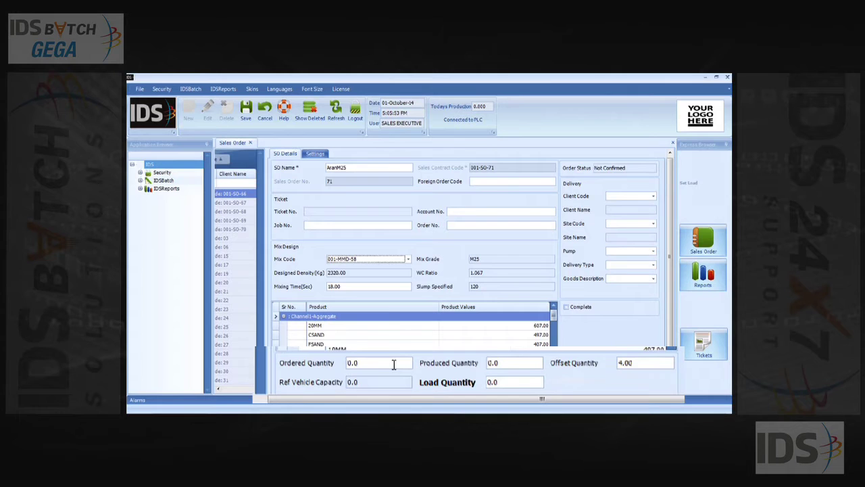
# Enter ordered quantity 120 and replace the offset quantity with 05
pyautogui.click(394, 363)
pyautogui.write('12')
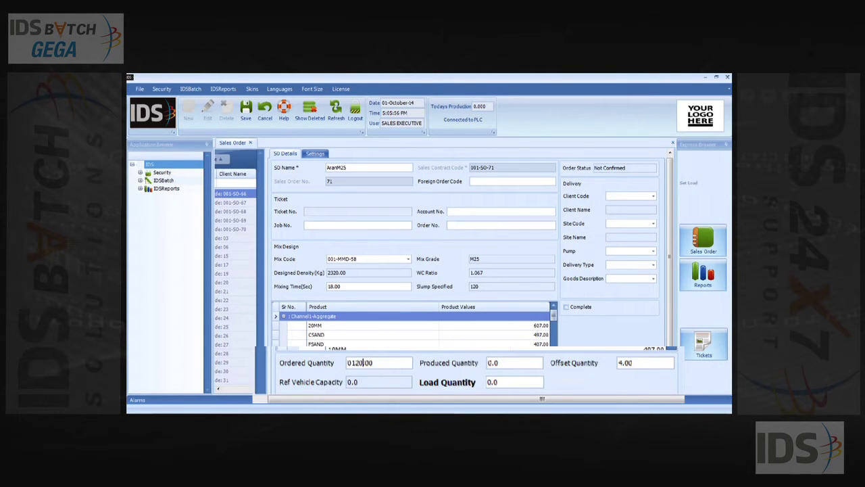
pyautogui.write('0')
pyautogui.click(644, 363)
pyautogui.moveTo(643, 363); pyautogui.dragTo(559, 363)
pyautogui.write('05')
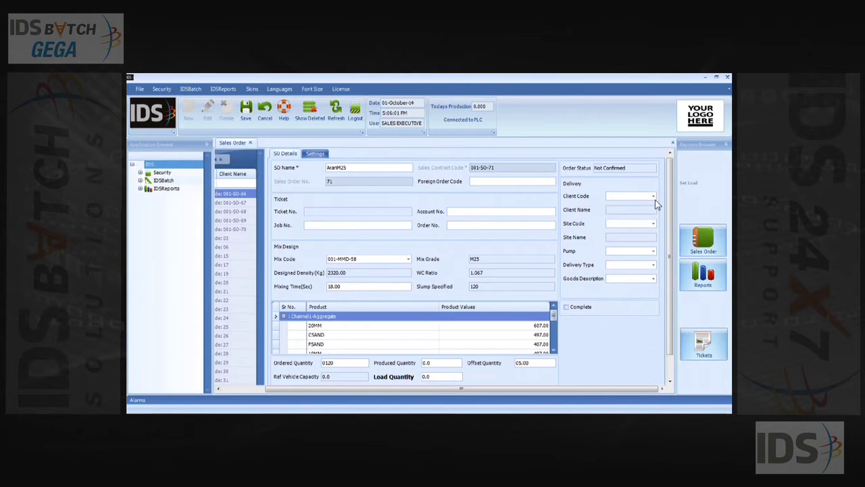
# Set both client and site codes to AARAN REALTIES, then list the available pumps
pyautogui.click(654, 197)
pyautogui.click(637, 226)
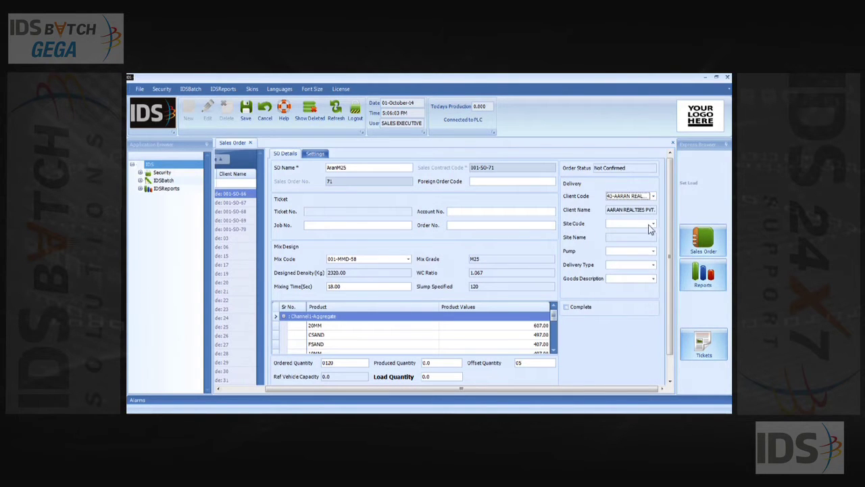
pyautogui.click(653, 226)
pyautogui.click(630, 260)
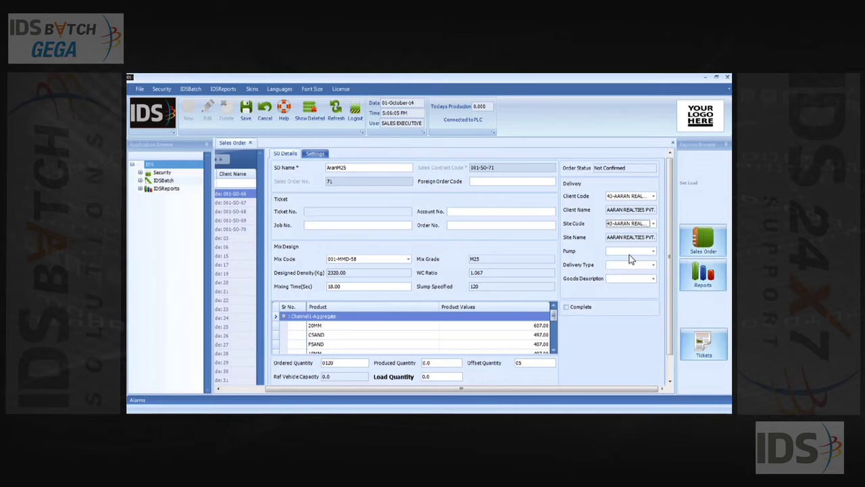
pyautogui.click(653, 251)
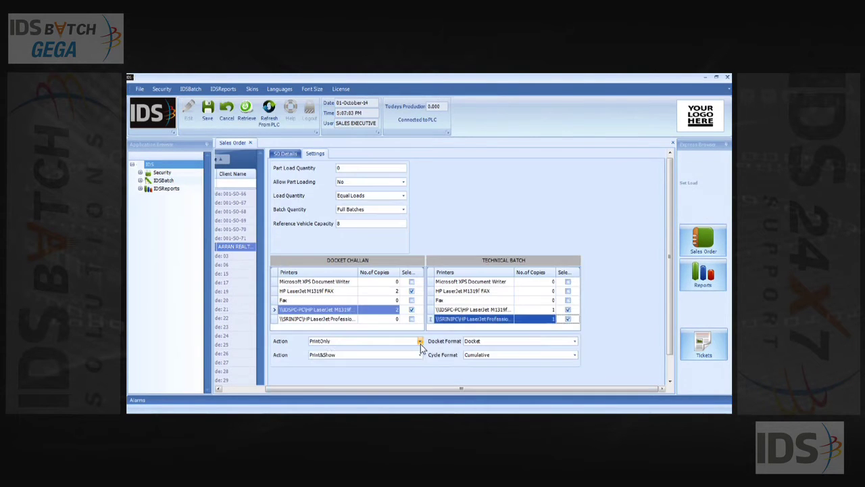
# Keep docket action PrintOnly and format Docket, and set the second print action to Print&Show
pyautogui.click(420, 342)
pyautogui.click(415, 349)
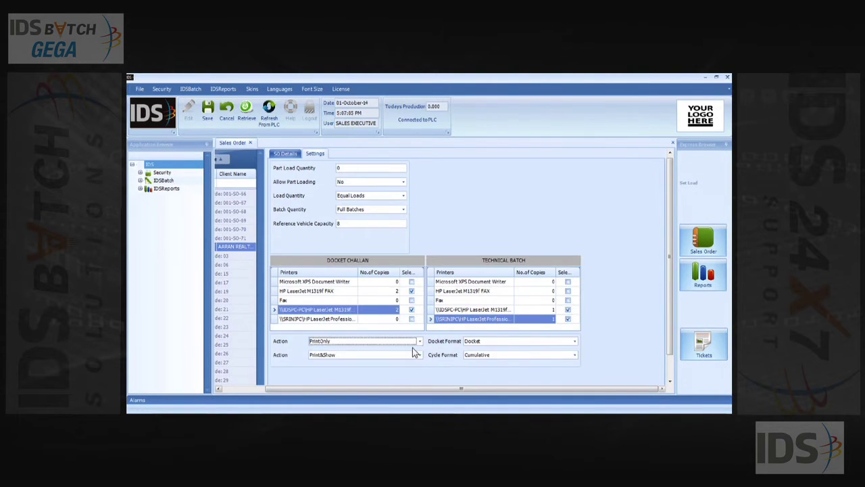
pyautogui.click(576, 340)
pyautogui.click(477, 348)
pyautogui.click(419, 355)
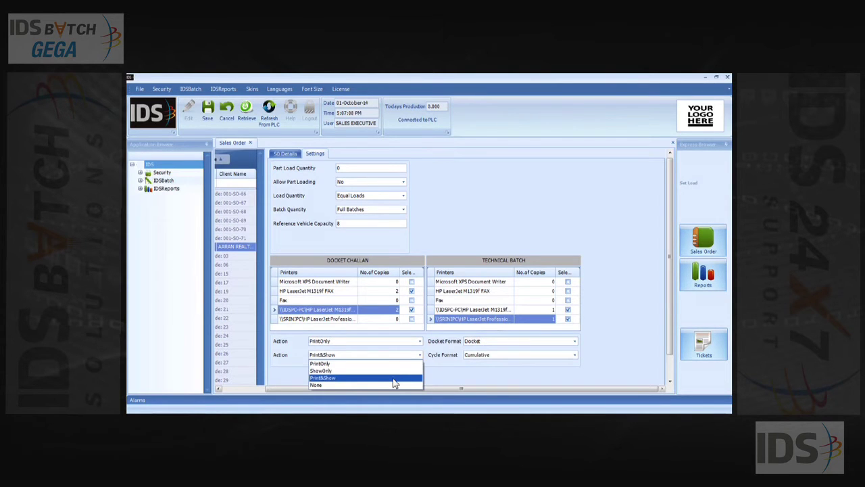
pyautogui.click(399, 379)
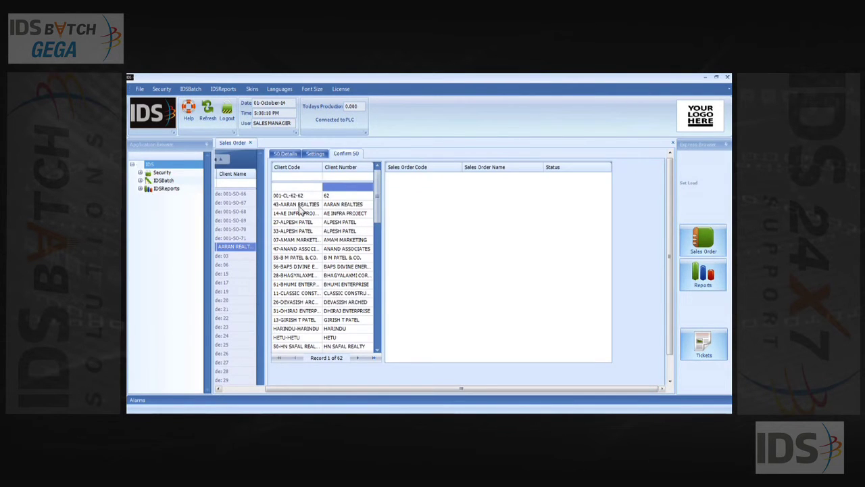
# Mark AARAN REALTIES order 001-SO-71 (AranM25) as Confirmed and accept the update
pyautogui.click(302, 210)
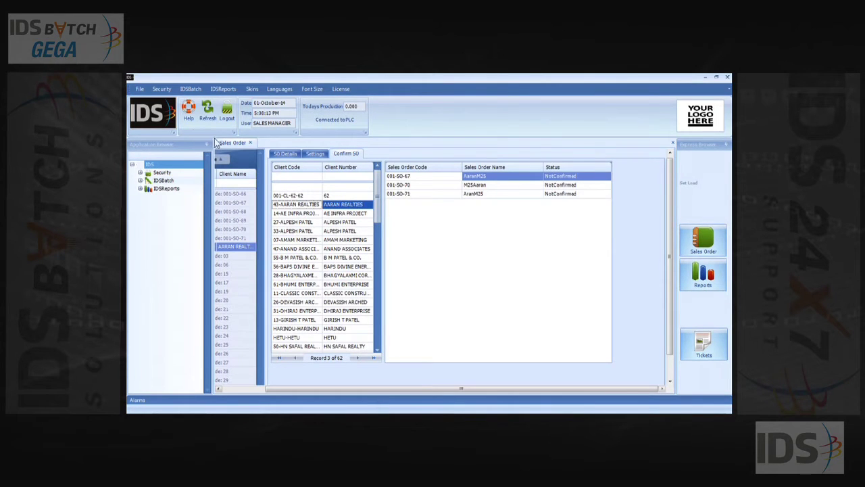
pyautogui.click(606, 194)
pyautogui.click(592, 215)
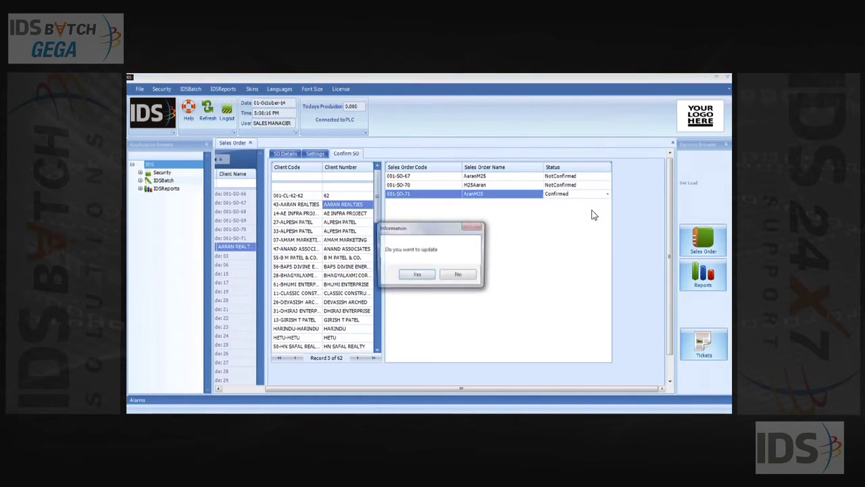
pyautogui.click(419, 276)
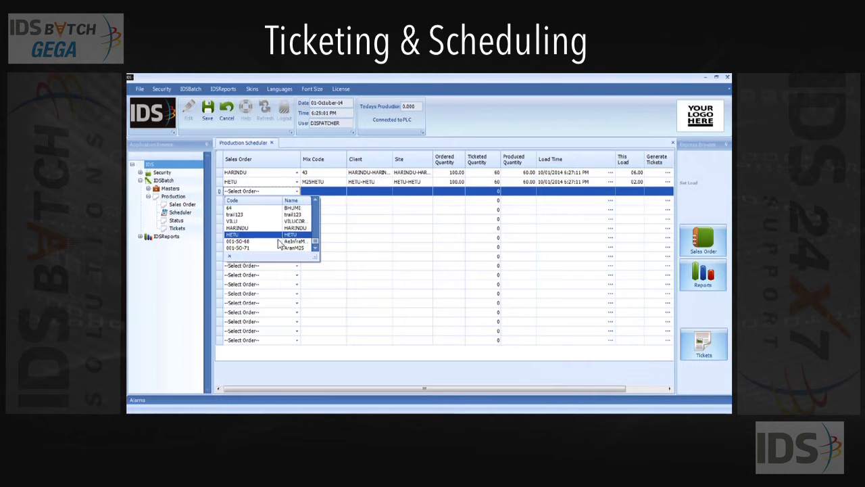
# Add 001-SO-71 to the scheduler, generate its ticket, and view the waiting tickets list
pyautogui.click(275, 248)
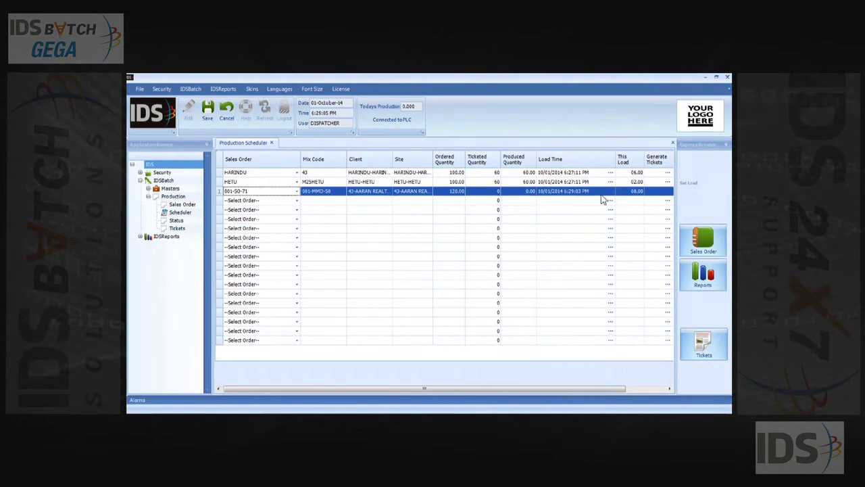
pyautogui.click(663, 192)
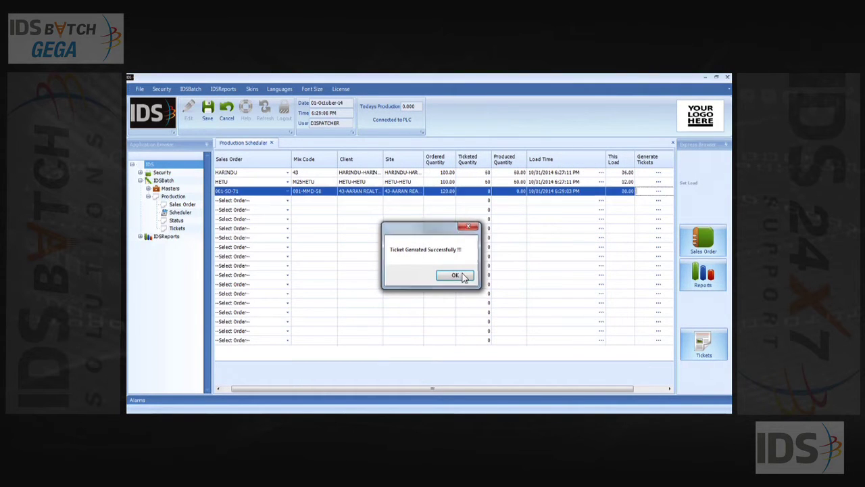
pyautogui.click(456, 276)
pyautogui.click(703, 343)
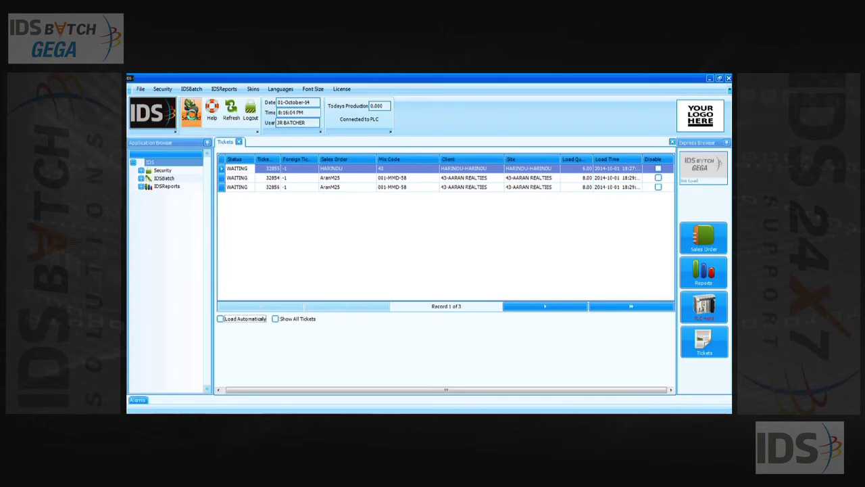
# Disable the first waiting ticket in its load details and confirm the warning
pyautogui.click(192, 111)
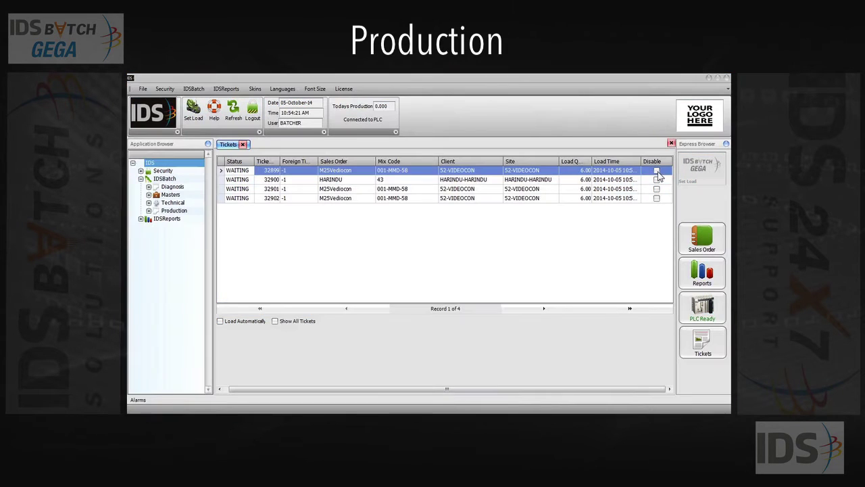
pyautogui.click(657, 170)
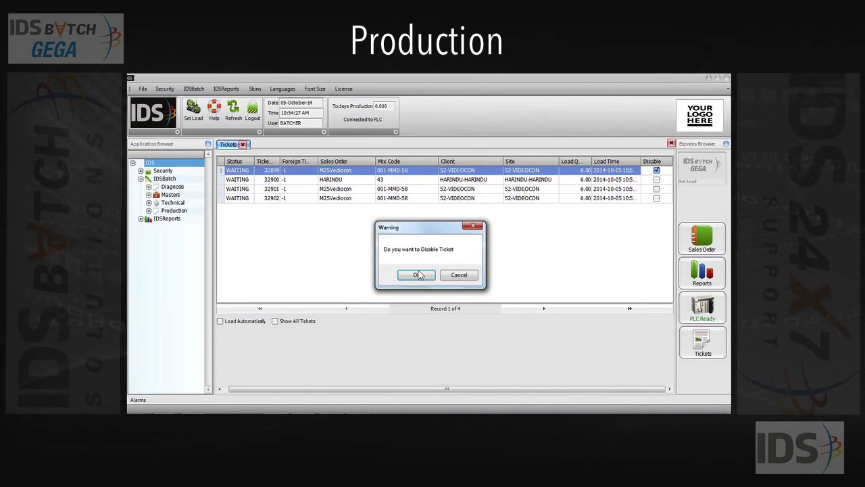
pyautogui.click(417, 276)
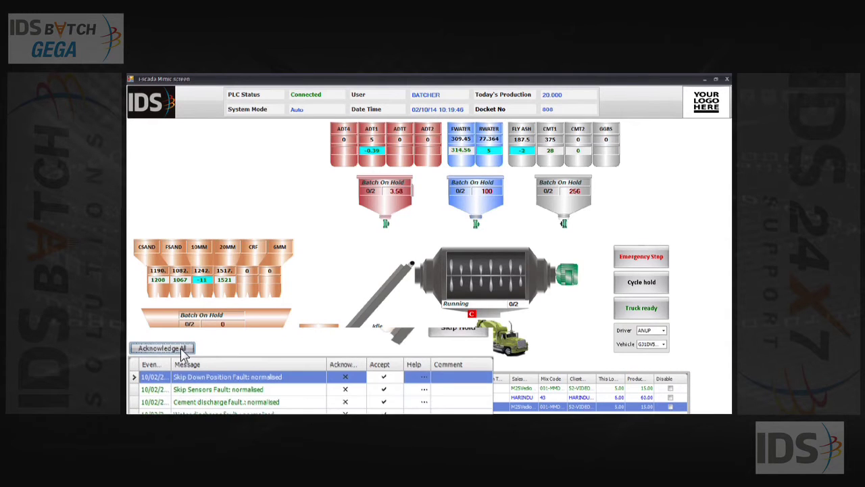
# Acknowledge all normalised faults in the mimic screen's event list
pyautogui.click(182, 352)
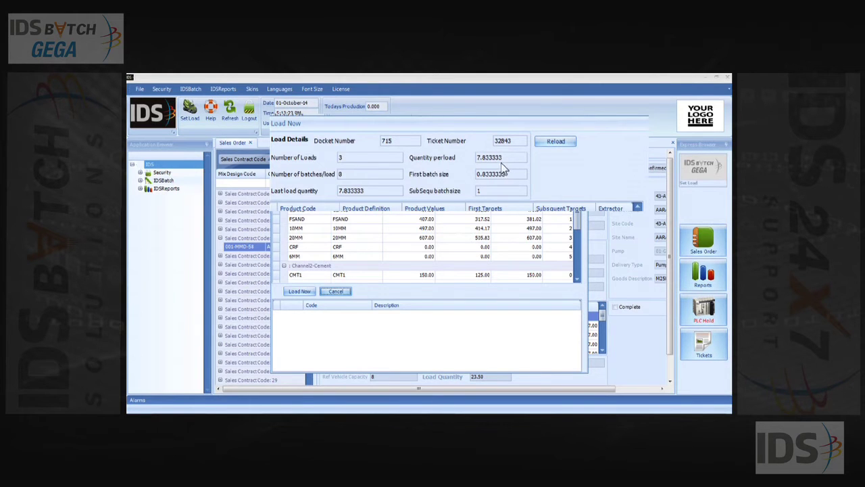
# Open the load details to queue another docket for loading
pyautogui.click(193, 114)
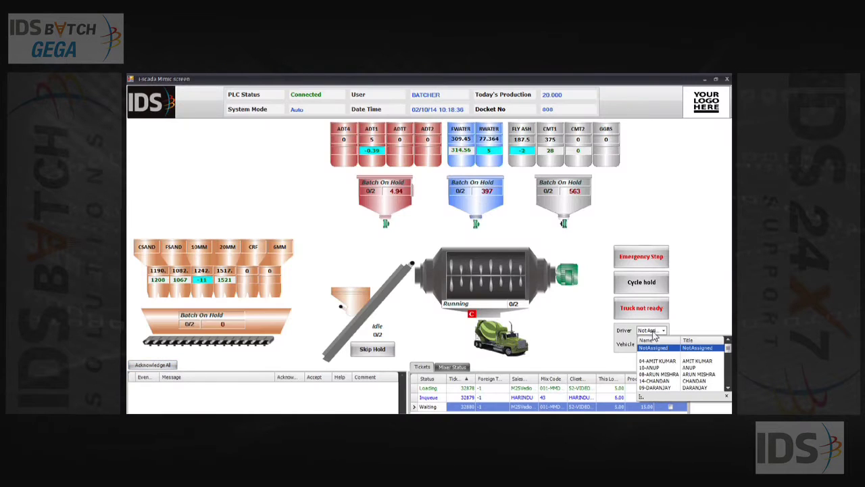
# Assign driver ANUP and a vehicle to the truck on the mimic screen
pyautogui.click(649, 368)
pyautogui.click(650, 345)
pyautogui.click(632, 319)
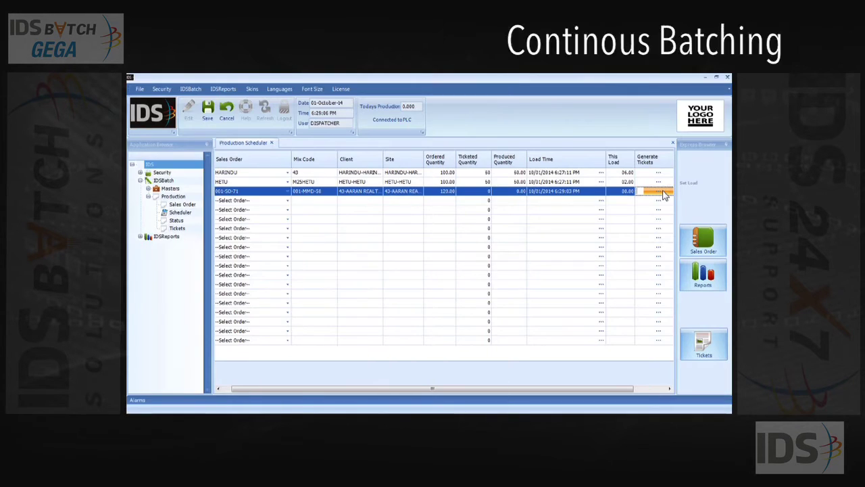
# Generate tickets for 001-SO-71 and the first scheduled order, and enable Load Automatically
pyautogui.click(665, 194)
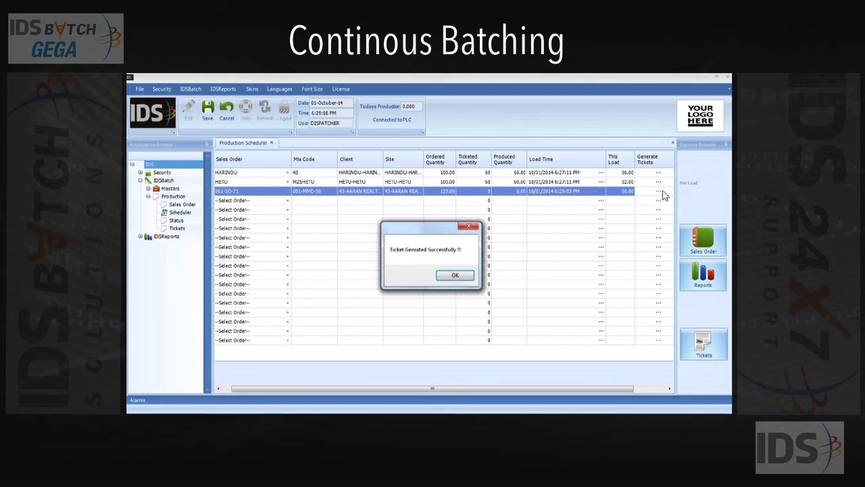
pyautogui.click(455, 276)
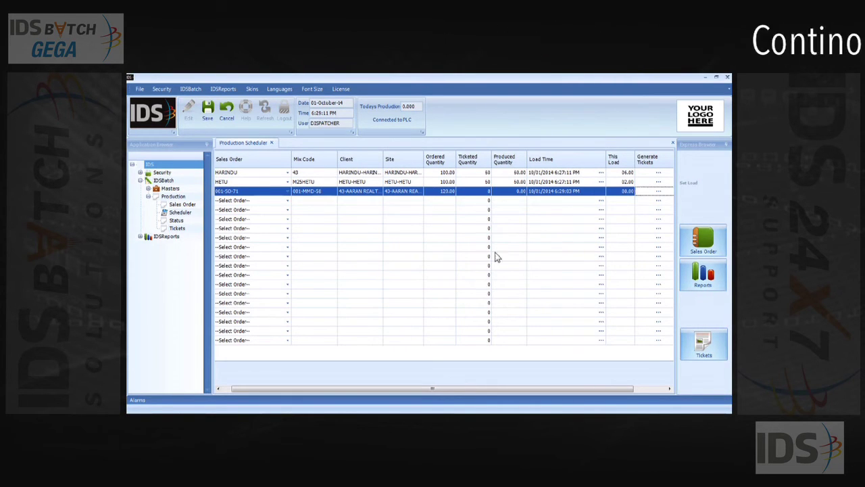
pyautogui.click(661, 176)
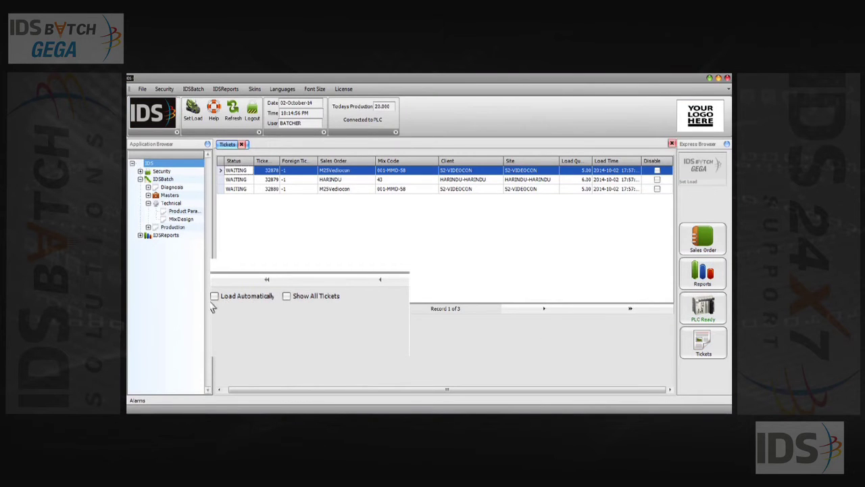
pyautogui.click(213, 298)
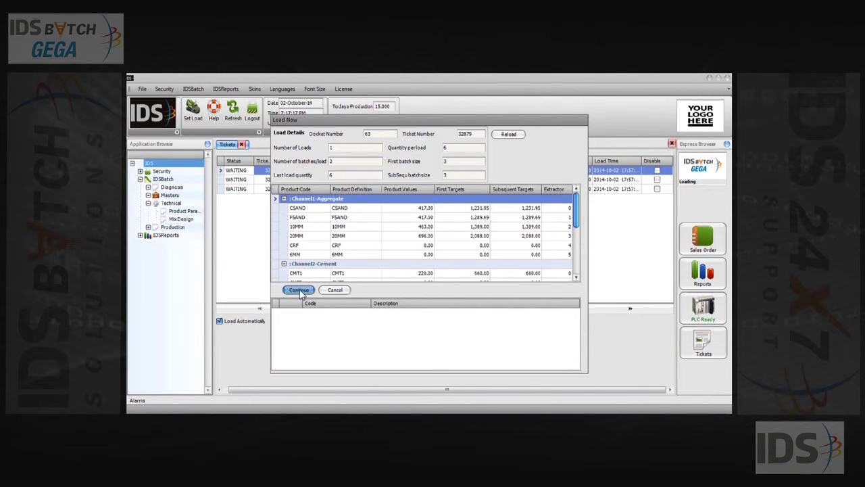
# Continue loading the queued ticket so the plant begins batching
pyautogui.click(300, 290)
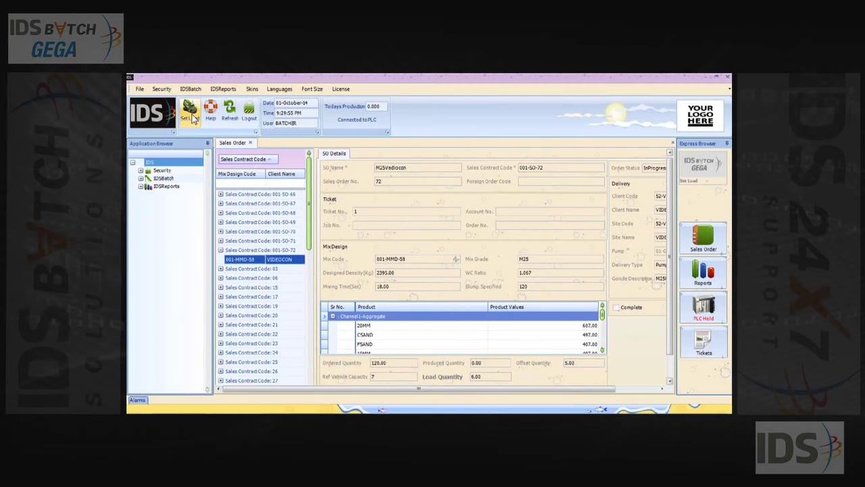
# Open ticket 32863's load details and scroll through its product targets
pyautogui.click(192, 117)
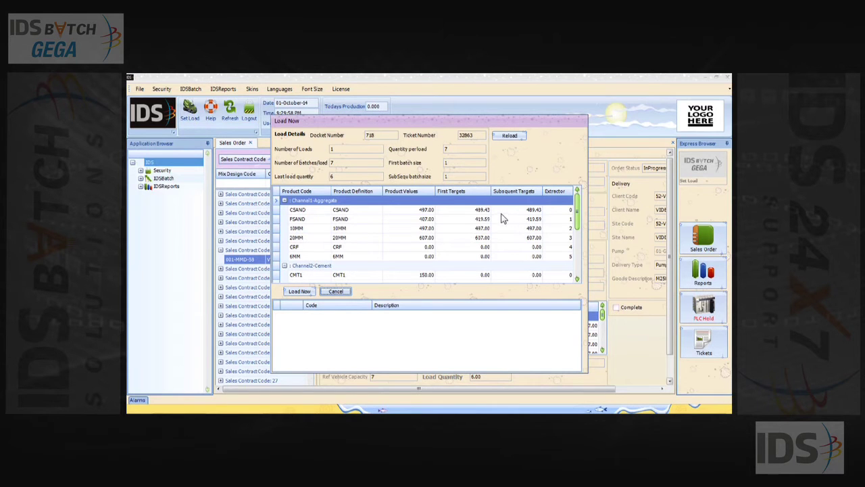
pyautogui.scroll(-3, 579, 222)
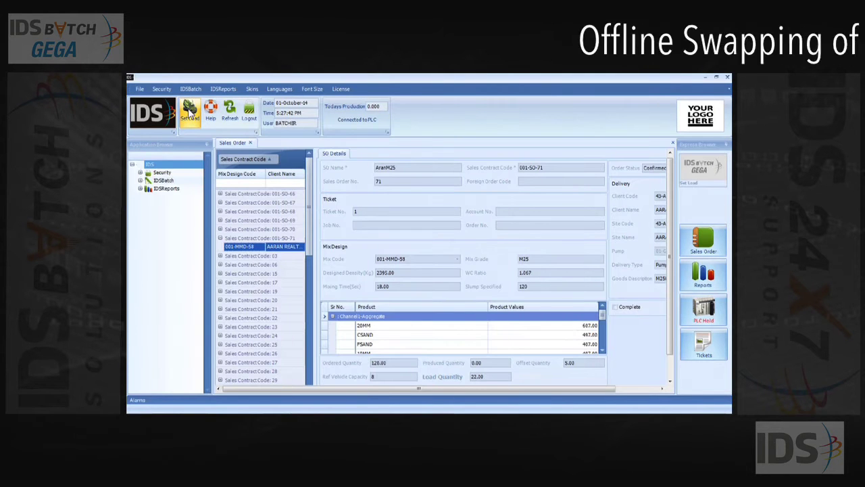
# Open ticket 32850's load details and scroll down to its cement and water targets
pyautogui.click(190, 112)
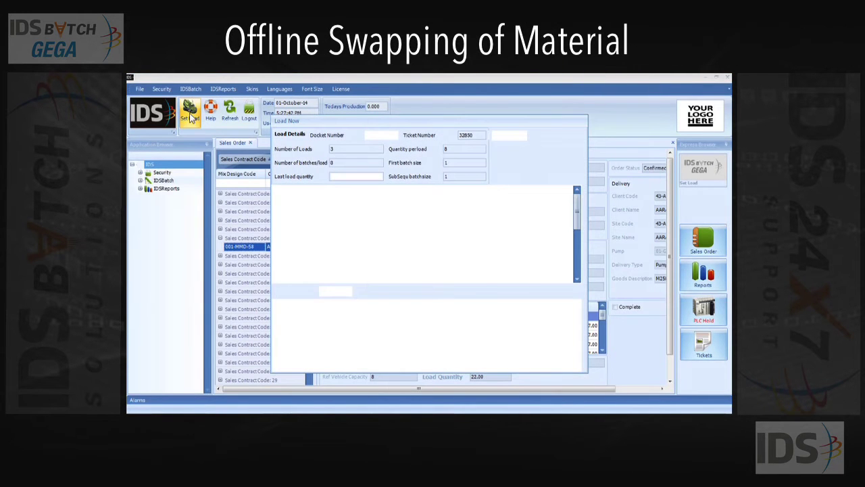
pyautogui.moveTo(578, 218); pyautogui.dragTo(578, 237)
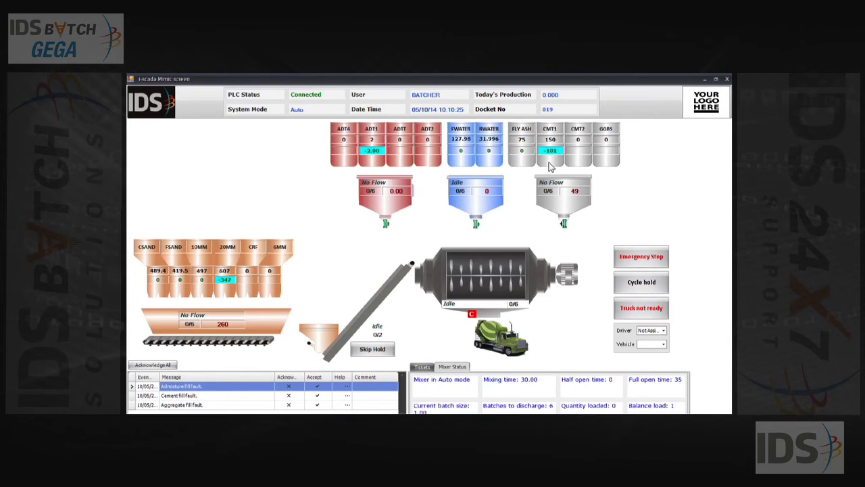
# Allow cement swapping by setting the Cement permission to Yes
pyautogui.rightClick(550, 167)
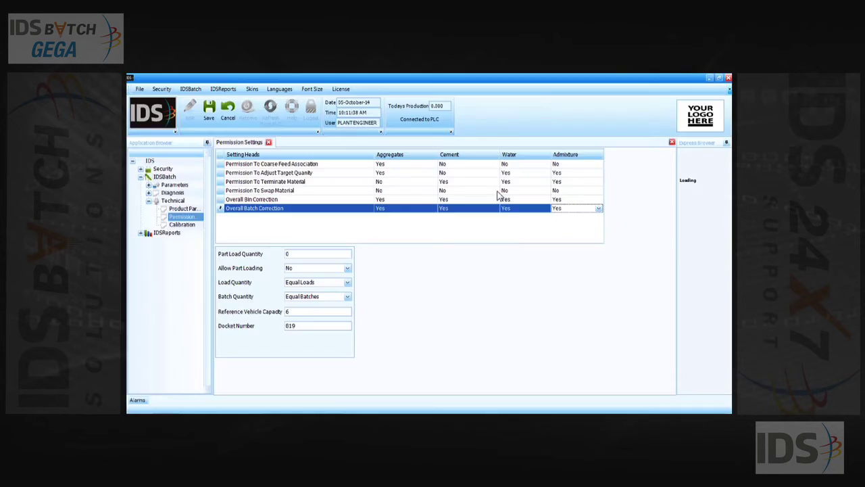
pyautogui.click(494, 192)
pyautogui.click(469, 206)
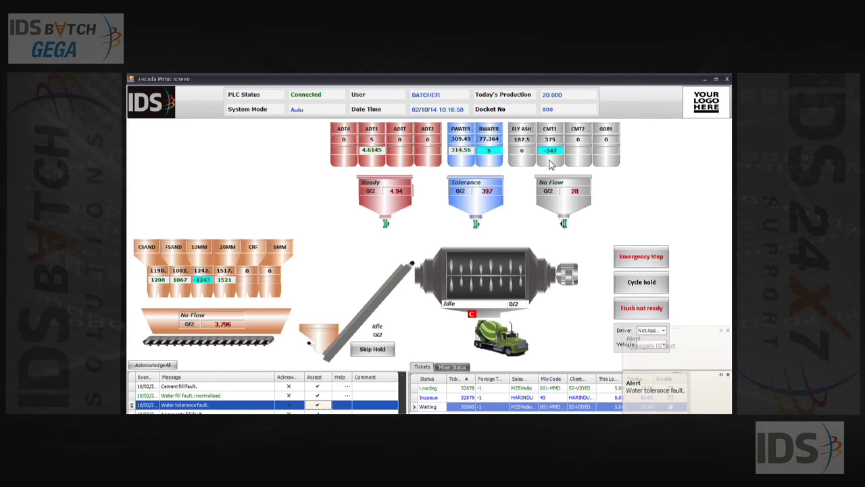
# Swap the CMT1 silo's cement dosing online to CMT2 during the batch
pyautogui.rightClick(550, 161)
pyautogui.click(575, 177)
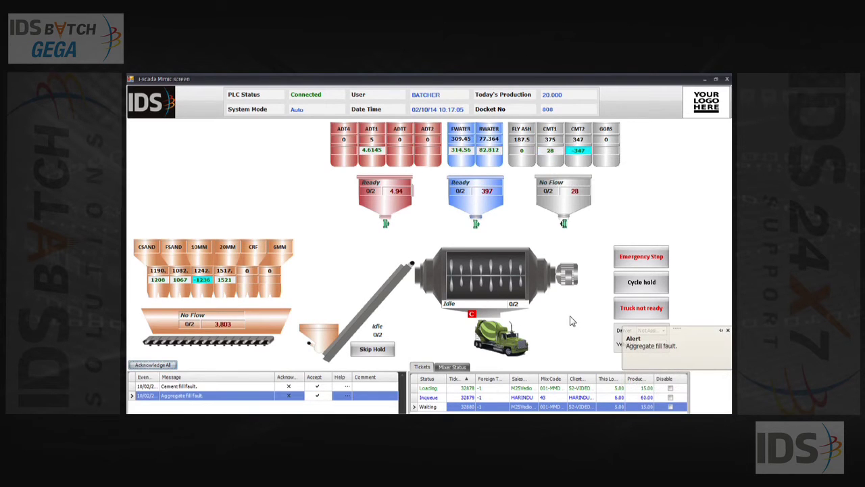
pyautogui.rightClick(550, 168)
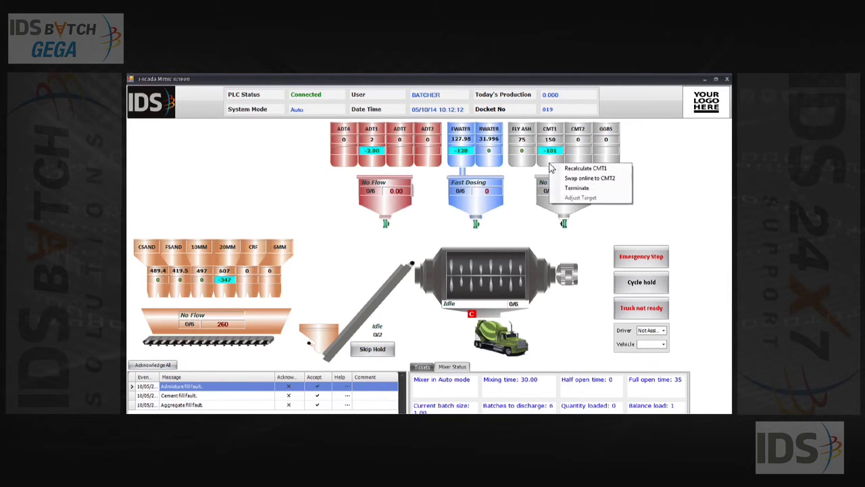
pyautogui.click(570, 178)
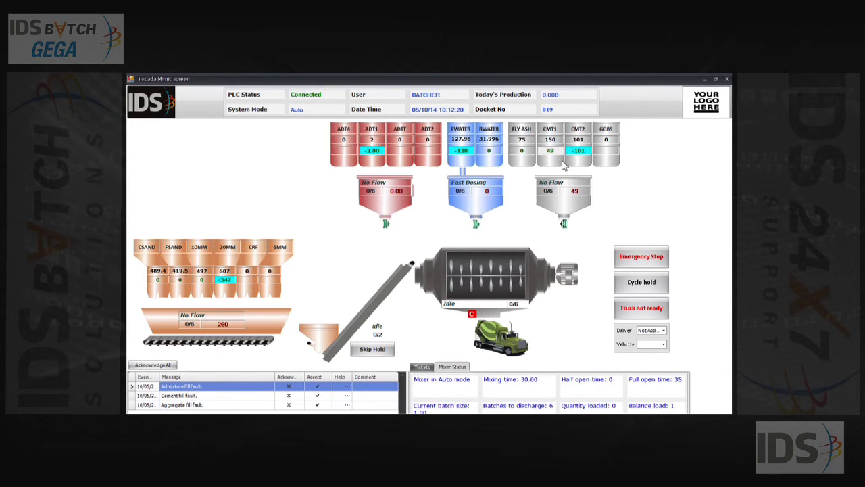
# Bring up the CMT1 silo's actions to show the Revert To CMT2 option
pyautogui.rightClick(552, 164)
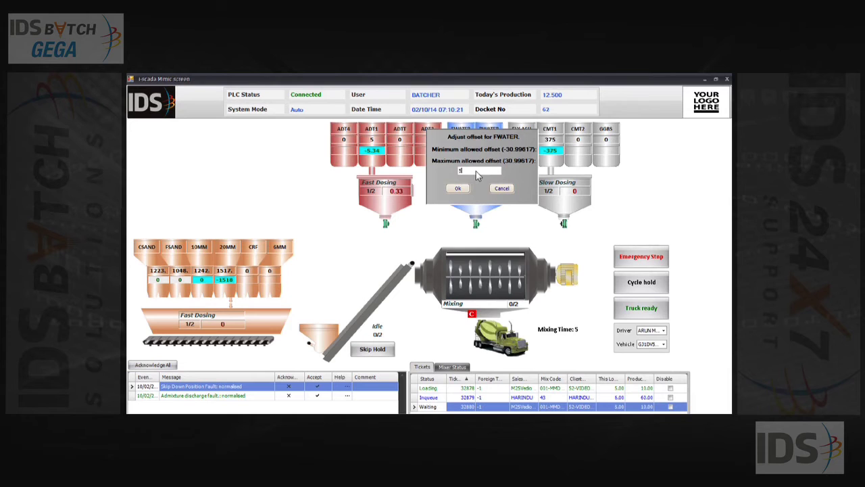
# Confirm the FWATER offset adjustment with Ok
pyautogui.click(460, 189)
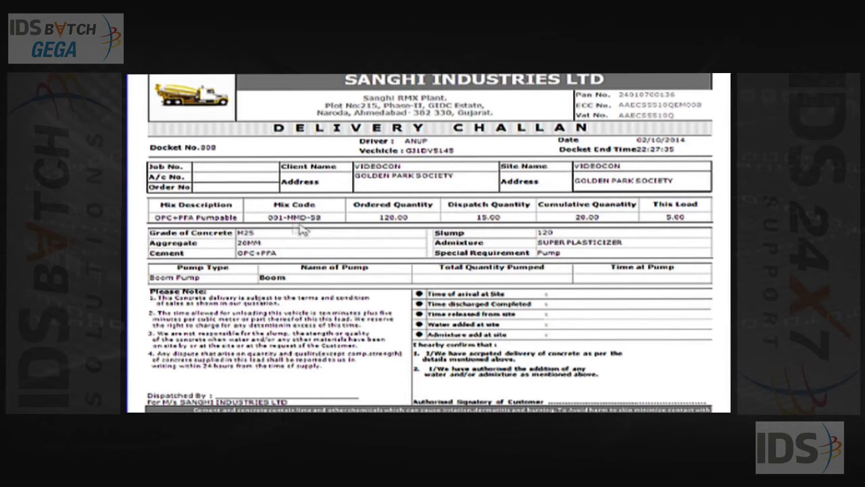
# Scroll down through the docket 808 delivery challan preview
pyautogui.scroll(-3, 519, 302)
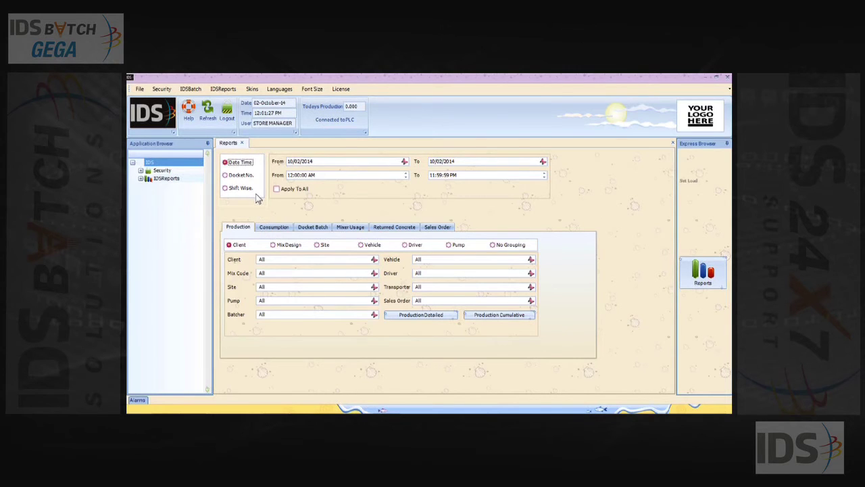
# Set the production report period from 04/01/2014 to 04/15/2014
pyautogui.click(404, 161)
pyautogui.click(341, 183)
pyautogui.click(382, 196)
pyautogui.click(335, 203)
pyautogui.click(543, 162)
pyautogui.click(483, 182)
pyautogui.click(525, 202)
pyautogui.click(475, 222)
# Check the Client, Vehicle and Site filters and leave them at All
pyautogui.click(374, 259)
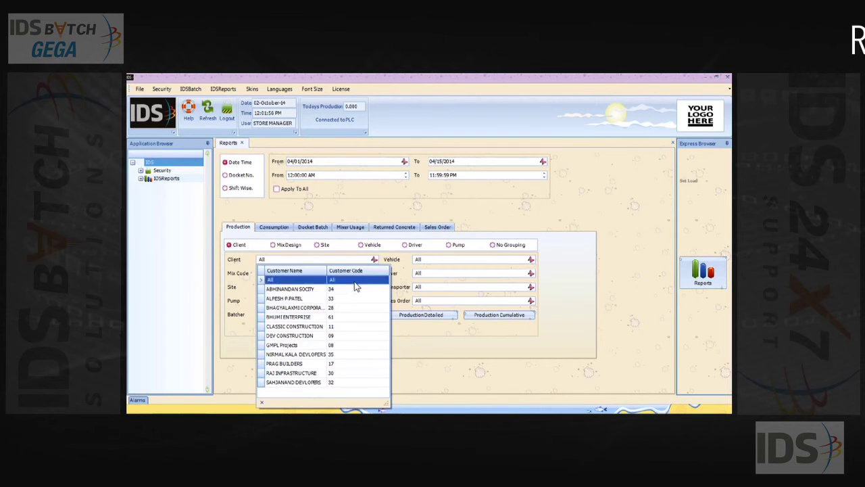
pyautogui.click(531, 259)
pyautogui.click(459, 287)
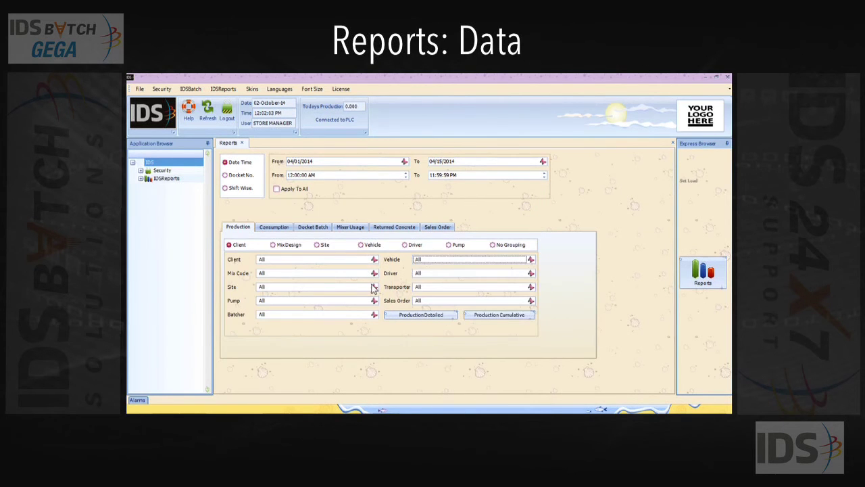
pyautogui.click(374, 287)
pyautogui.click(358, 163)
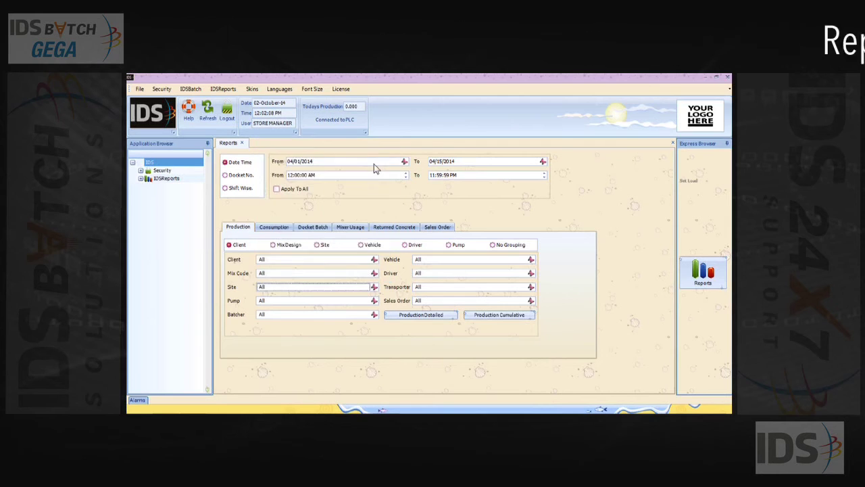
# Generate the Production Detailed report for 1–15 April 2014 and scroll to its grand total
pyautogui.click(422, 317)
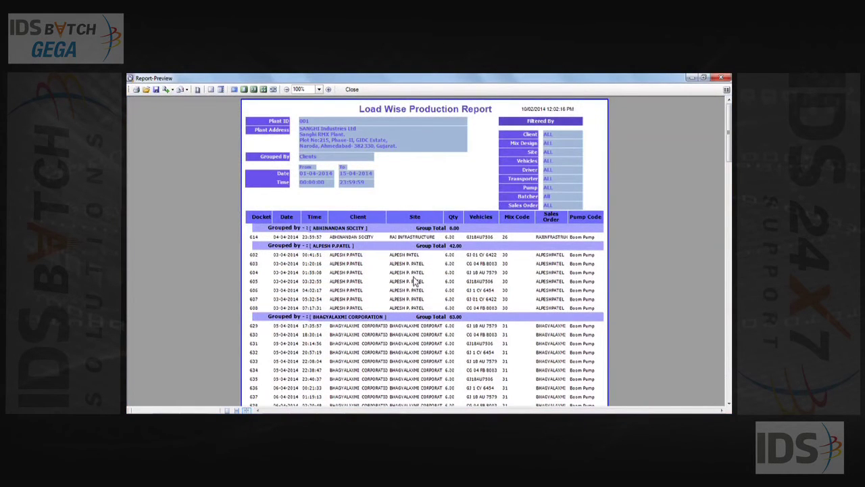
pyautogui.scroll(-5, 414, 281)
pyautogui.scroll(-5, 420, 294)
pyautogui.scroll(-5, 421, 297)
pyautogui.scroll(-5, 420, 297)
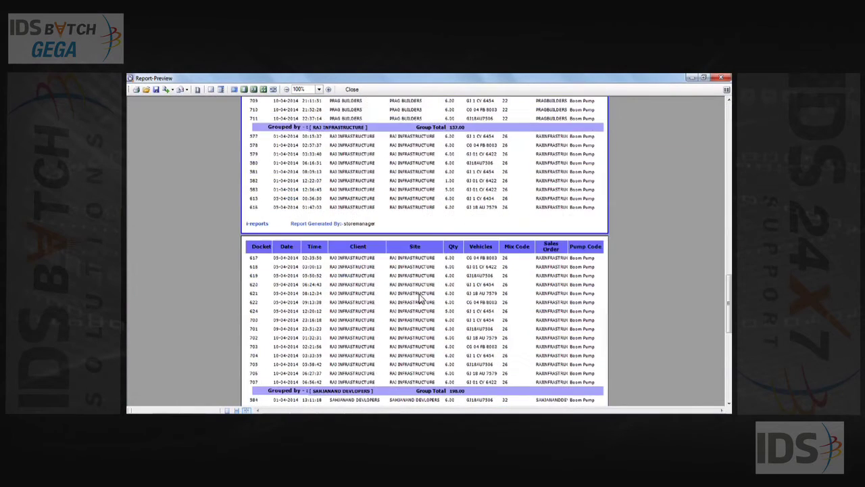
pyautogui.scroll(-5, 420, 298)
pyautogui.scroll(-3, 421, 297)
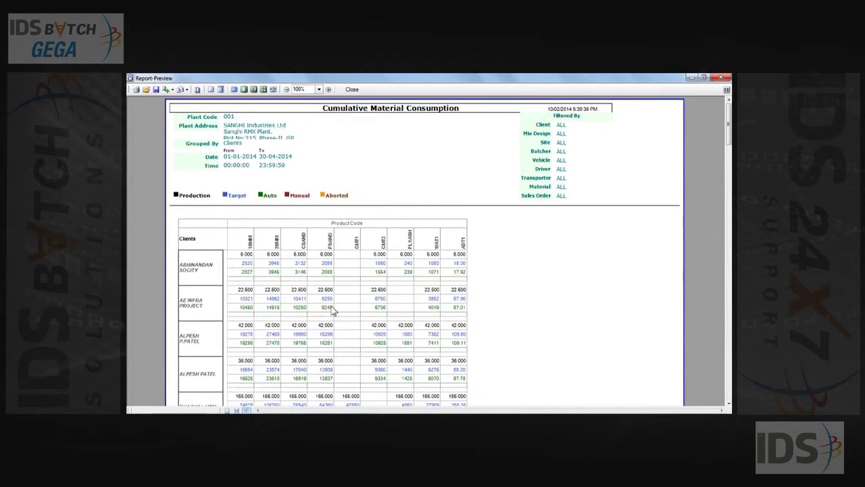
# Scroll through the cumulative consumption and production report previews
pyautogui.scroll(-5, 331, 309)
pyautogui.scroll(-3, 331, 310)
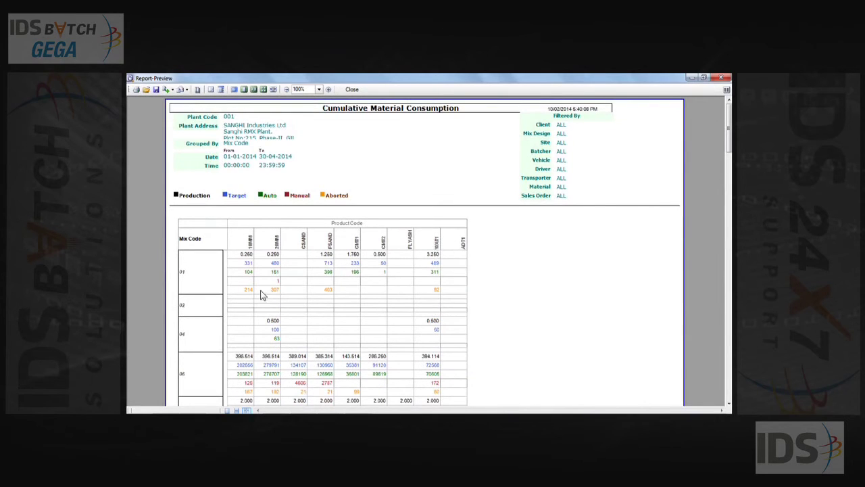
pyautogui.scroll(-5, 303, 309)
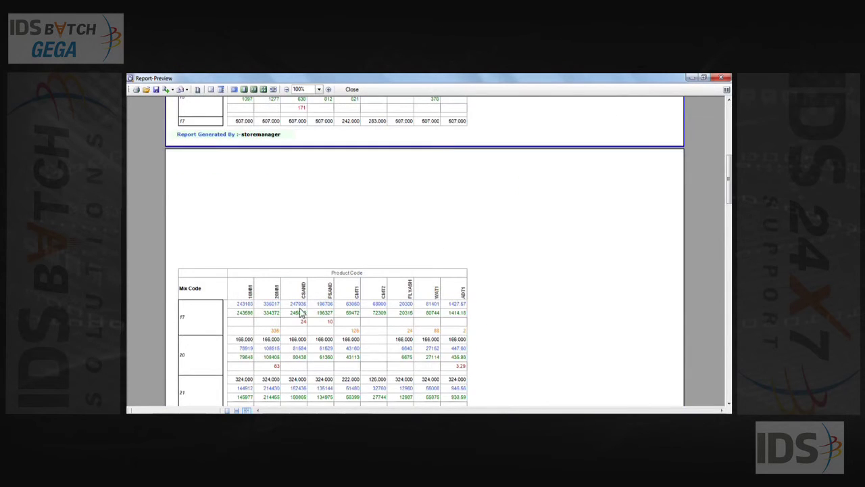
pyautogui.scroll(2, 300, 290)
pyautogui.scroll(1, 274, 253)
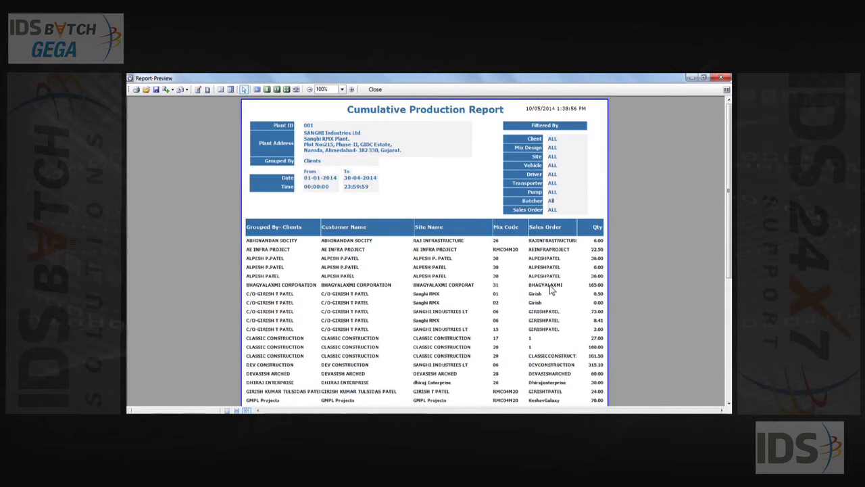
pyautogui.scroll(-3, 549, 284)
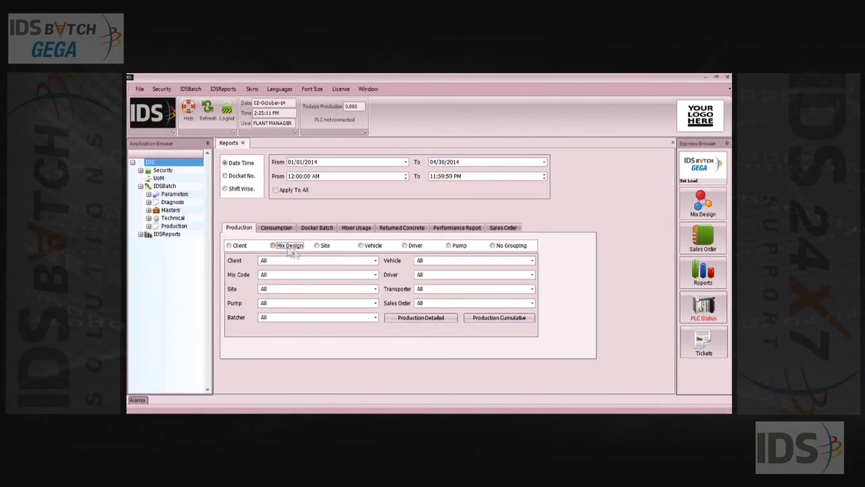
# Generate the Load Wise Production Report for client 33 only
pyautogui.click(375, 260)
pyautogui.click(340, 308)
pyautogui.click(412, 318)
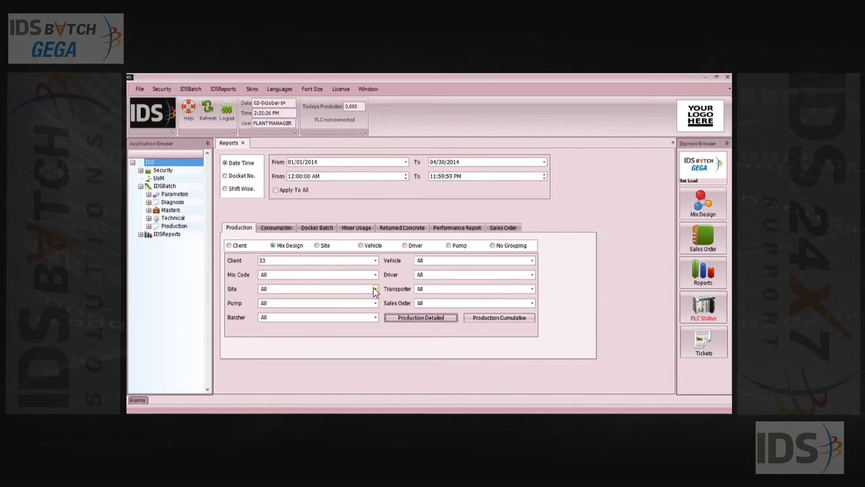
# Generate the detailed production report limited to site 27
pyautogui.click(376, 290)
pyautogui.click(290, 193)
pyautogui.click(412, 318)
# Generate a no-grouping Cumulative Consumption report covering both auto and manual batches
pyautogui.press('Escape')
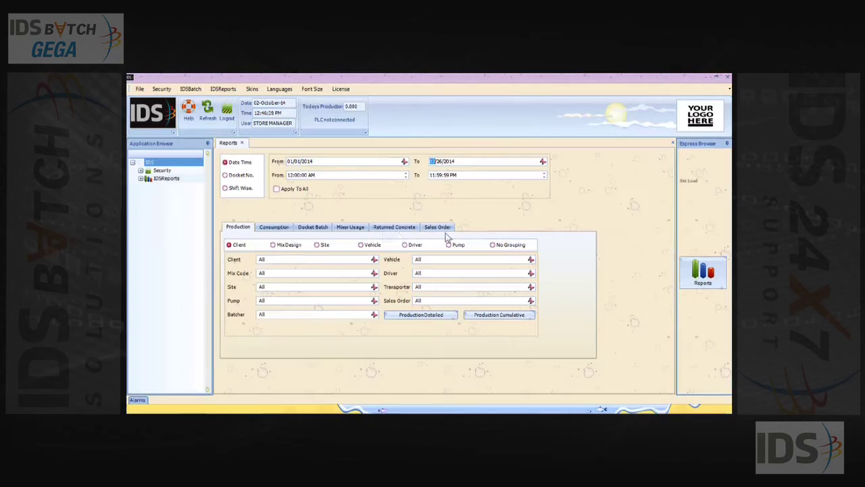
pyautogui.click(279, 230)
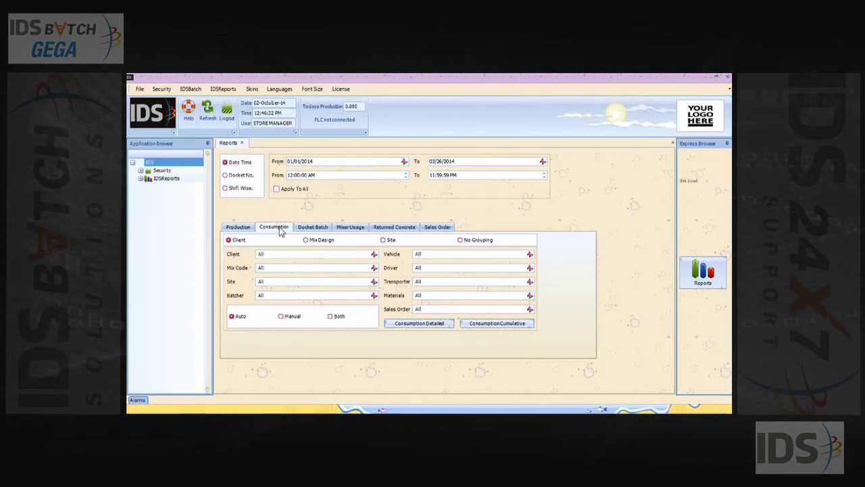
pyautogui.click(461, 241)
pyautogui.click(330, 317)
pyautogui.click(498, 325)
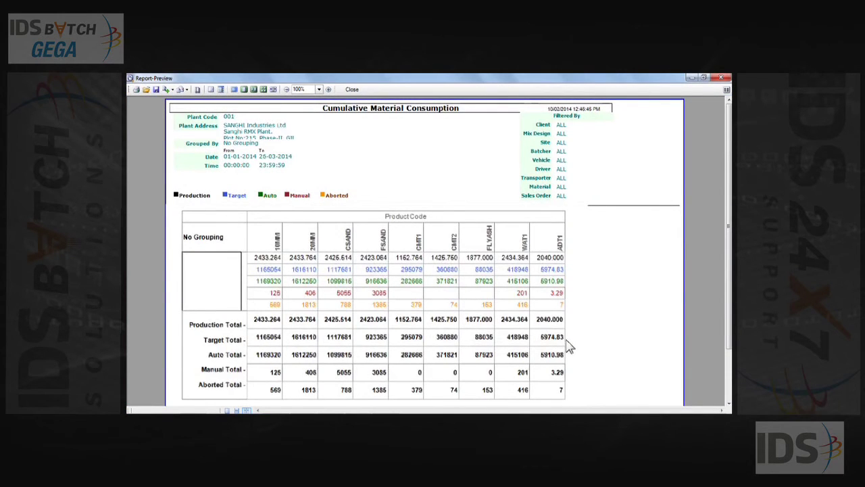
# Scroll the consumption totals, then run the April 2014 Performance report and page through it
pyautogui.scroll(-2, 452, 318)
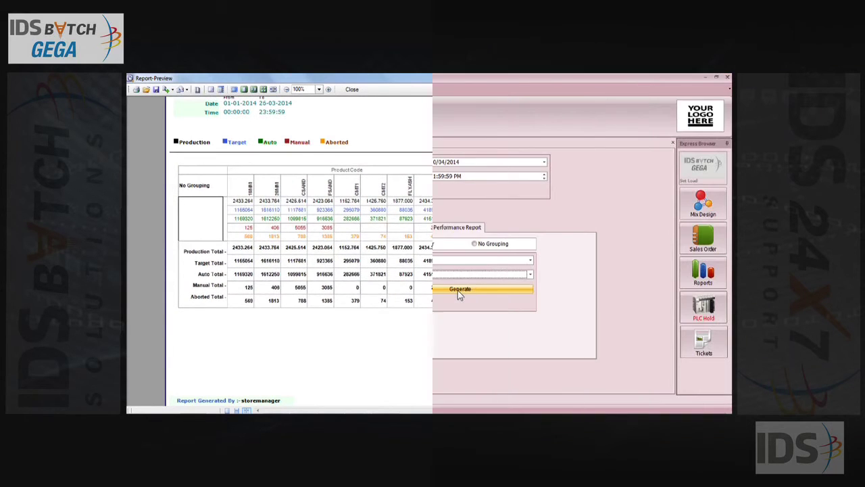
pyautogui.click(458, 290)
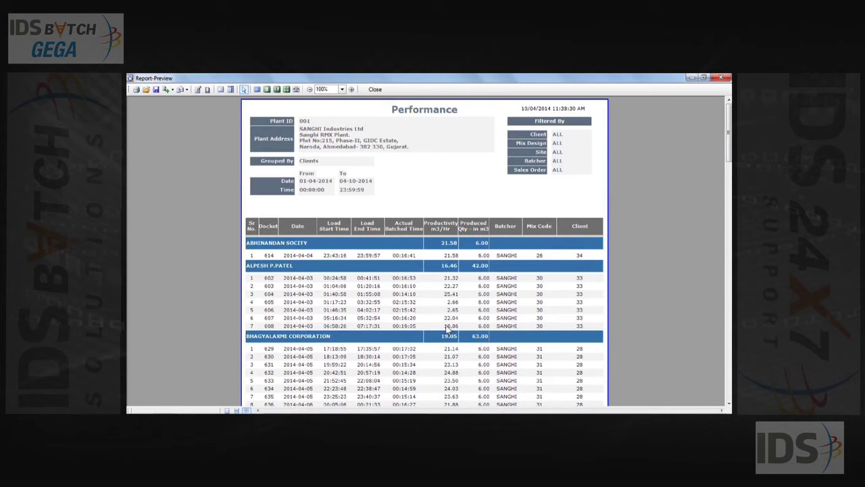
pyautogui.scroll(-10, 476, 346)
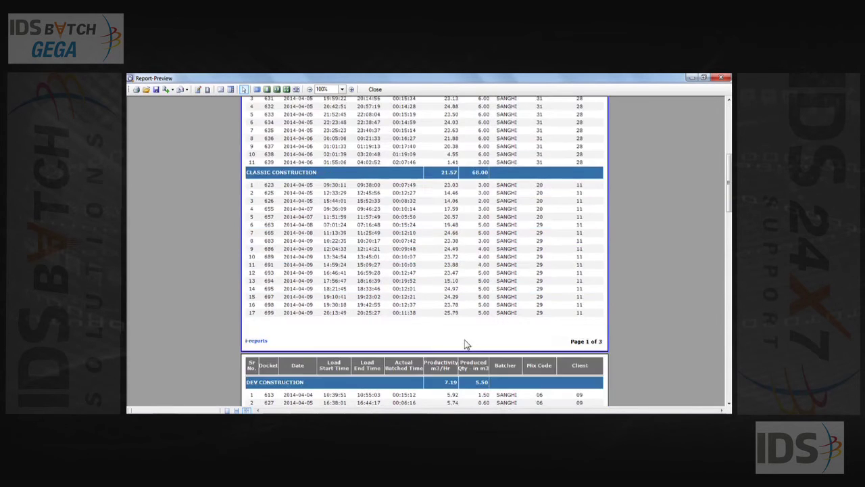
pyautogui.scroll(-10, 466, 344)
pyautogui.scroll(-10, 464, 342)
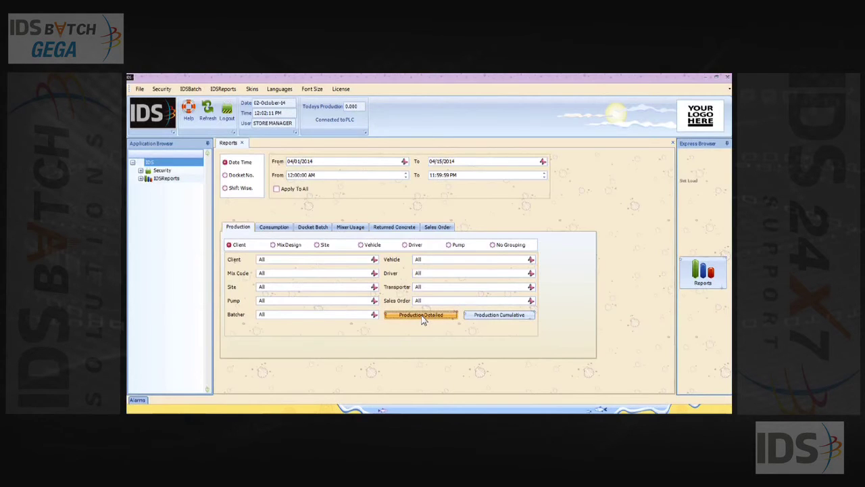
# Generate the detailed production report for 1–15 April 2014 and scroll through it
pyautogui.click(423, 316)
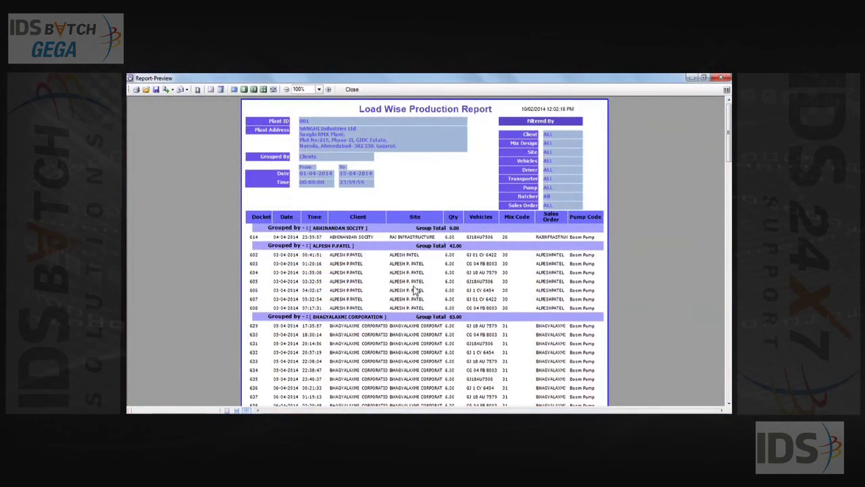
pyautogui.scroll(-10, 419, 291)
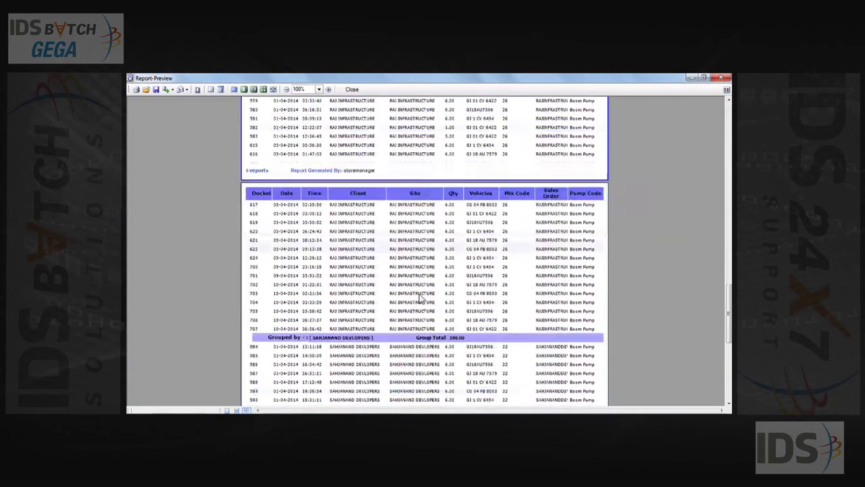
pyautogui.scroll(-5, 419, 297)
# Export all pages of the report to a PDF named 'Report'
pyautogui.click(179, 89)
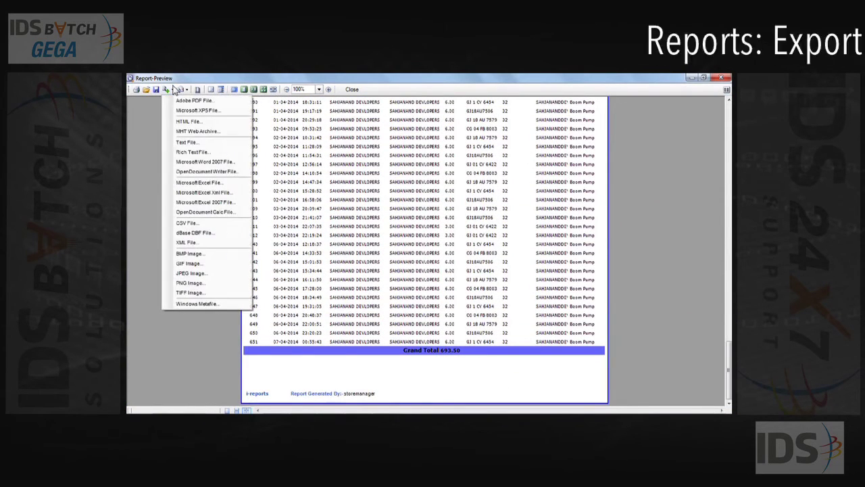
pyautogui.click(193, 101)
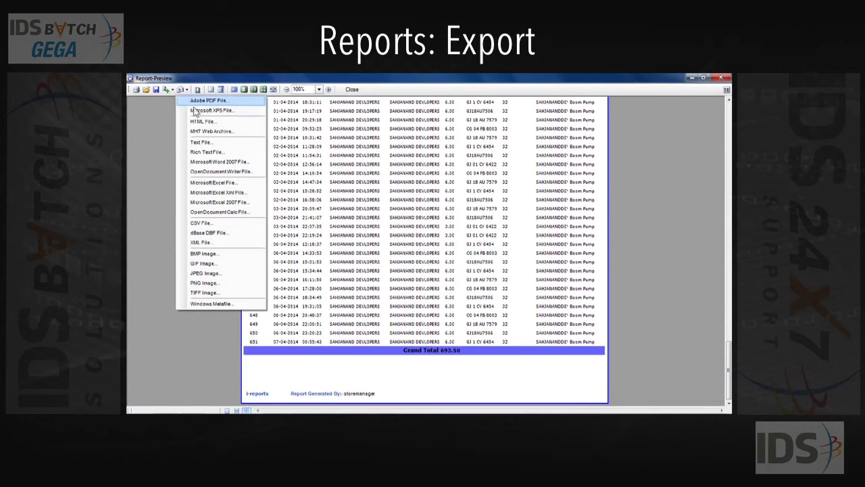
pyautogui.click(208, 111)
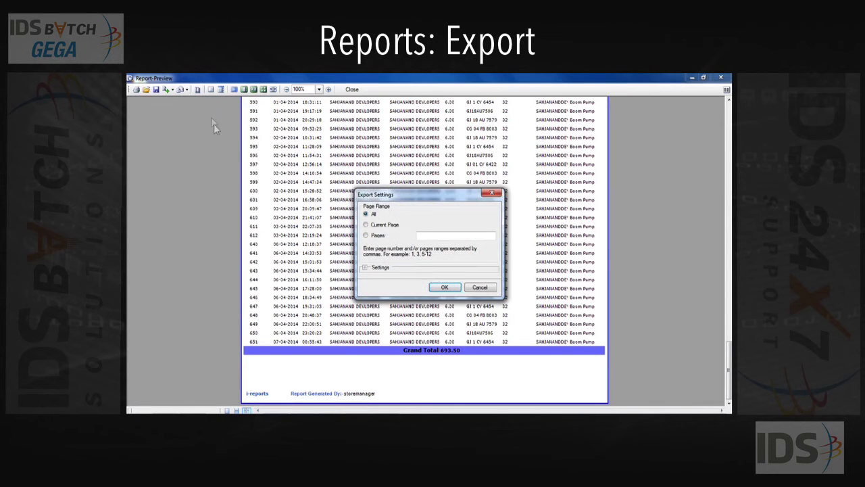
pyautogui.click(445, 292)
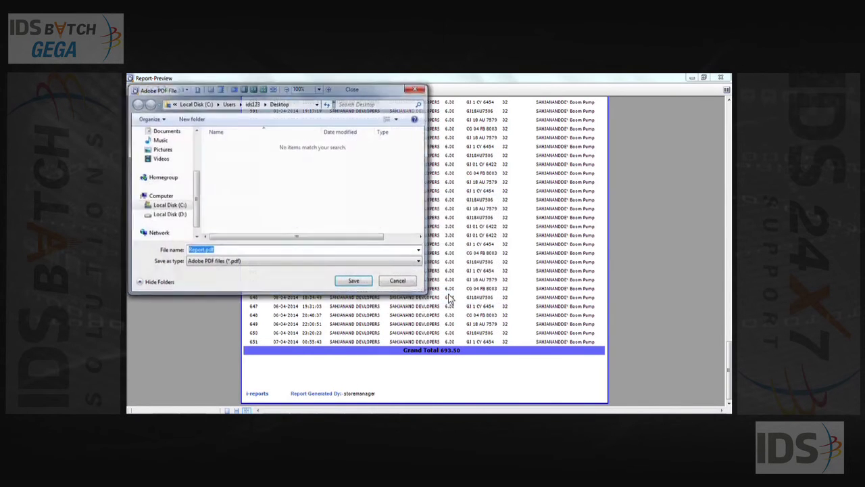
pyautogui.click(207, 250)
pyautogui.write('Report')
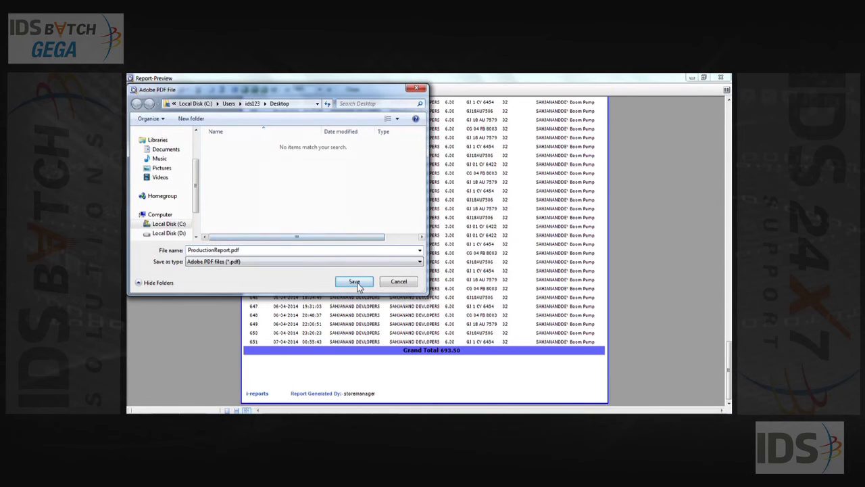
pyautogui.click(354, 281)
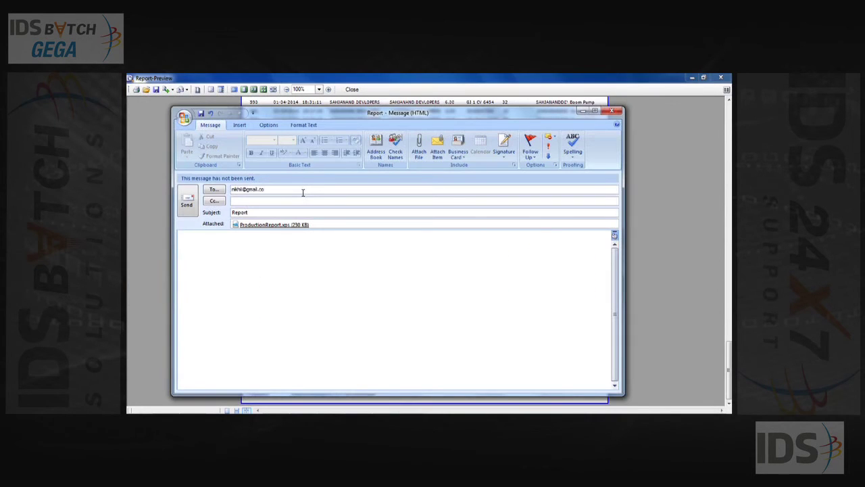
# Write the email body 'PFA- Production Report from 1st April 2014 To' ending with 'Regards'
pyautogui.click(248, 252)
pyautogui.write('PFA- Production Report from 1st April 2014 To')
pyautogui.press('Return')
pyautogui.press('Return')
pyautogui.write('Regards')
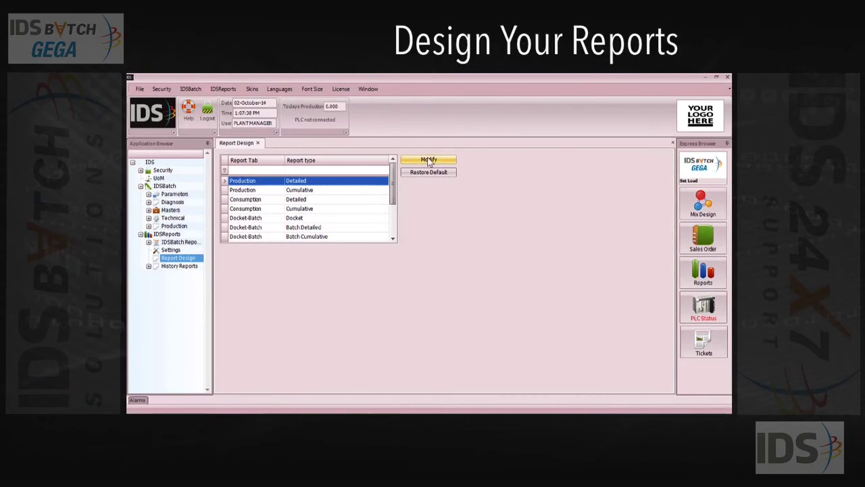
# Open the ProductionDetailed report design and rename the Pump Code header to 'Driver Name'
pyautogui.click(428, 159)
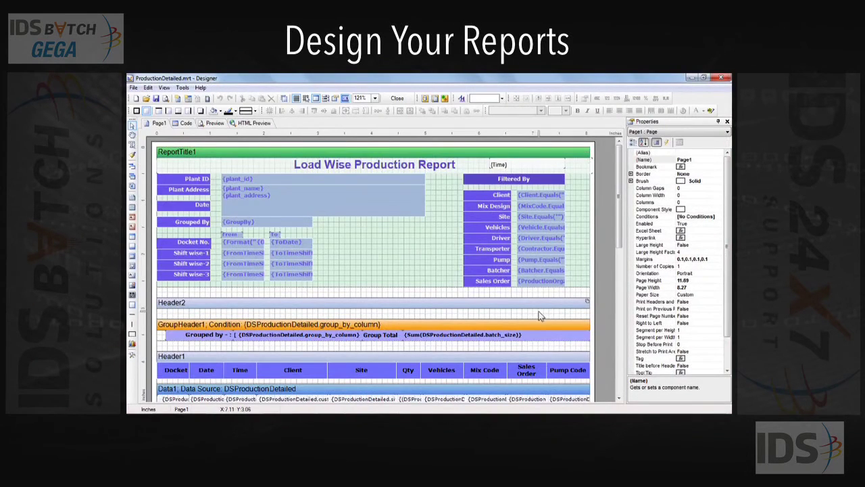
pyautogui.scroll(-3, 542, 314)
pyautogui.doubleClick(570, 263)
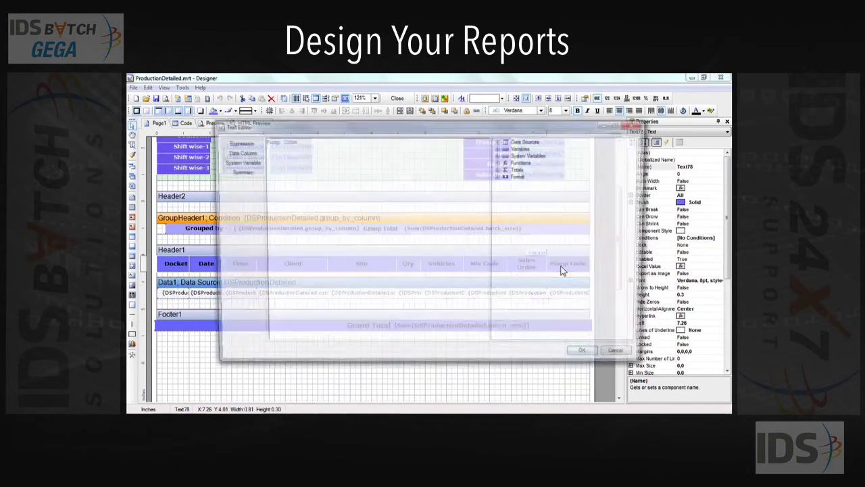
pyautogui.moveTo(298, 144); pyautogui.dragTo(262, 141)
pyautogui.write('Driver Name')
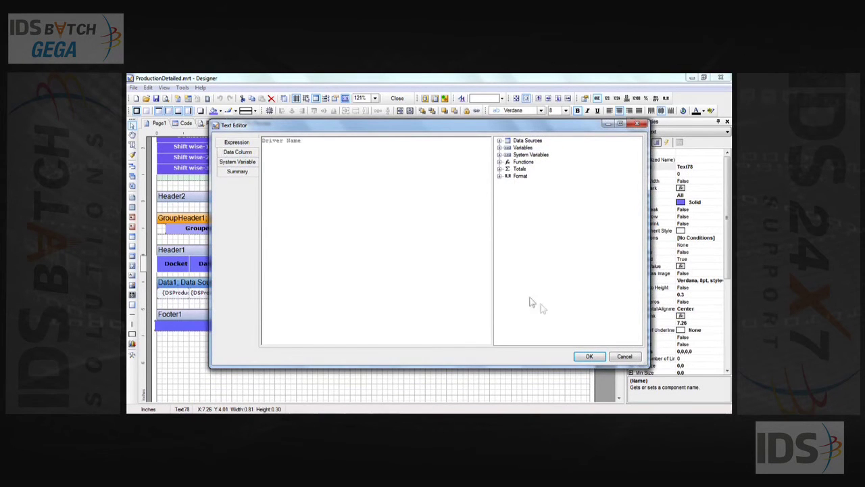
pyautogui.click(589, 356)
# Bind the column's data cell to the DSProductionDetailed driver_name field
pyautogui.doubleClick(570, 293)
pyautogui.click(237, 151)
pyautogui.click(267, 146)
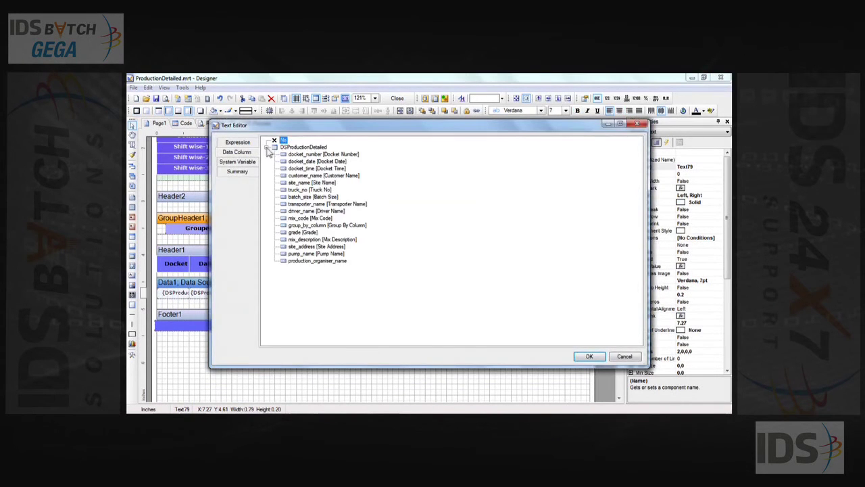
pyautogui.click(316, 211)
pyautogui.click(585, 356)
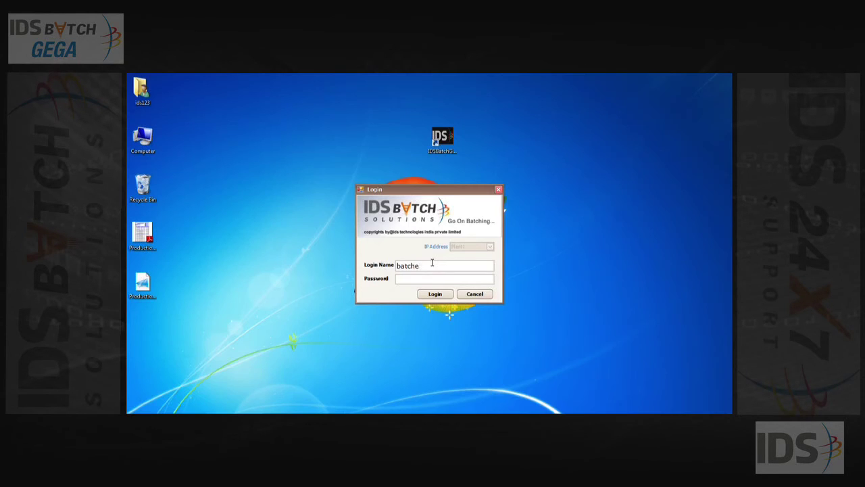
# Log in and switch the mimic screen's batching cycle from continue to hold
pyautogui.click(436, 293)
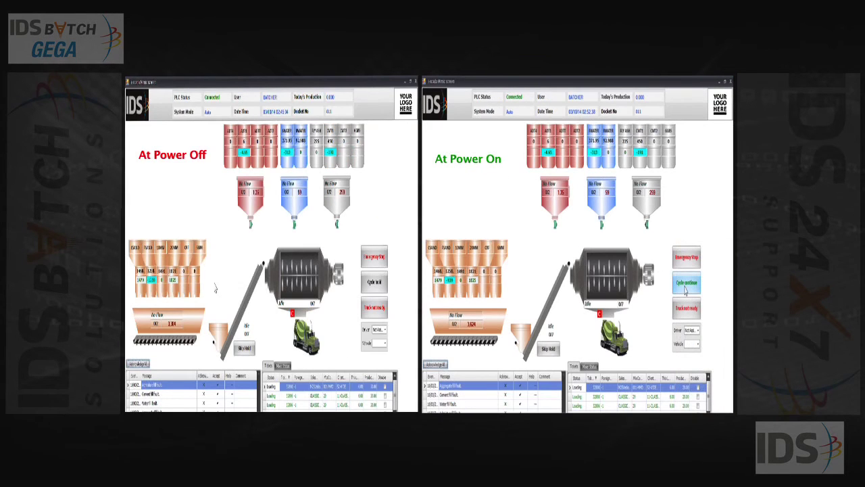
pyautogui.click(686, 285)
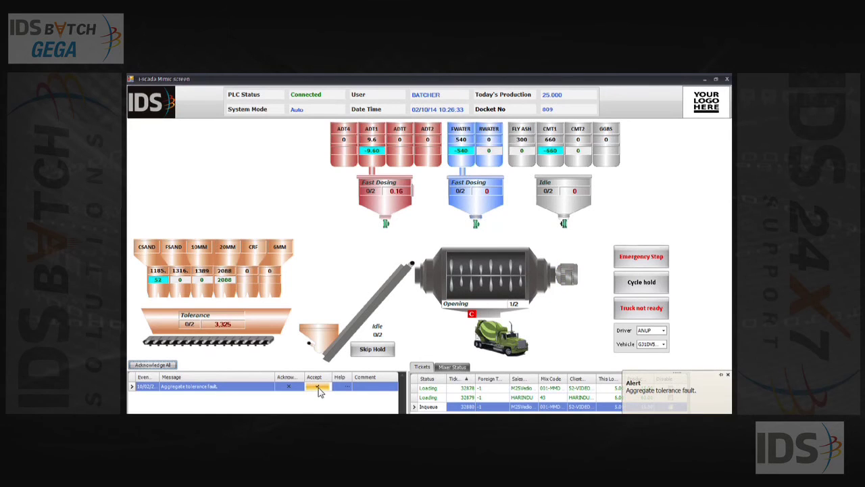
# Accept the Aggregate tolerance fault alarm and mark the mixer's current batch as Last Batch
pyautogui.click(318, 387)
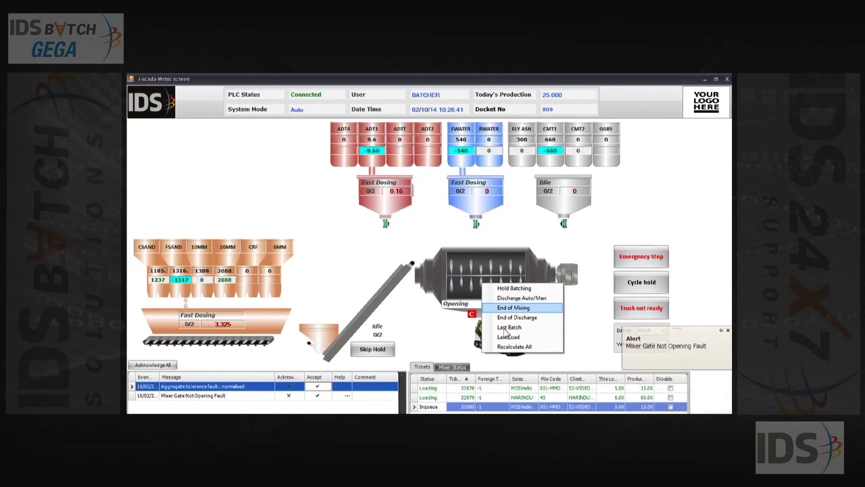
pyautogui.click(505, 330)
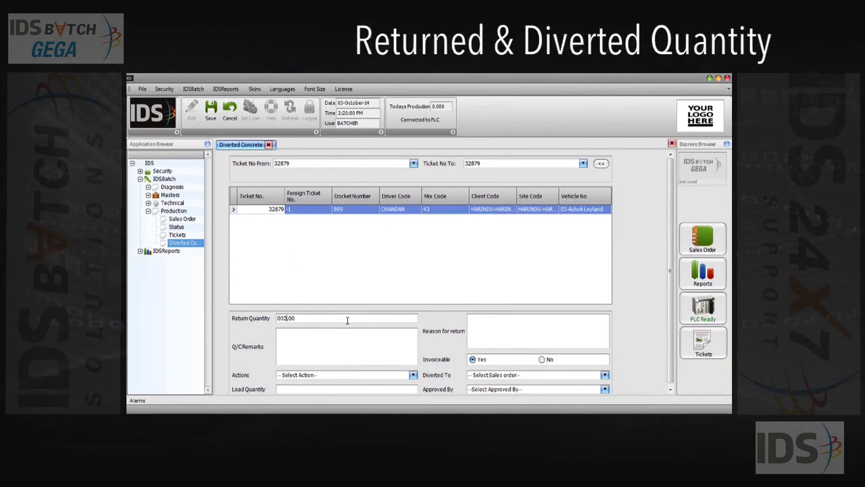
# Enter return reason 'Excess Quantity', QC remark 'D', and set the action to Divert
pyautogui.click(497, 325)
pyautogui.write('Excess Quant')
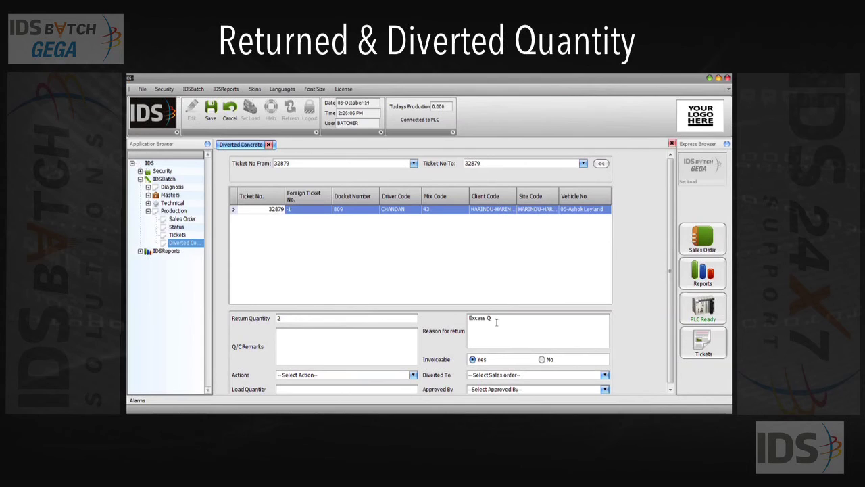
pyautogui.write('ity')
pyautogui.click(357, 344)
pyautogui.write('Divert to M15')
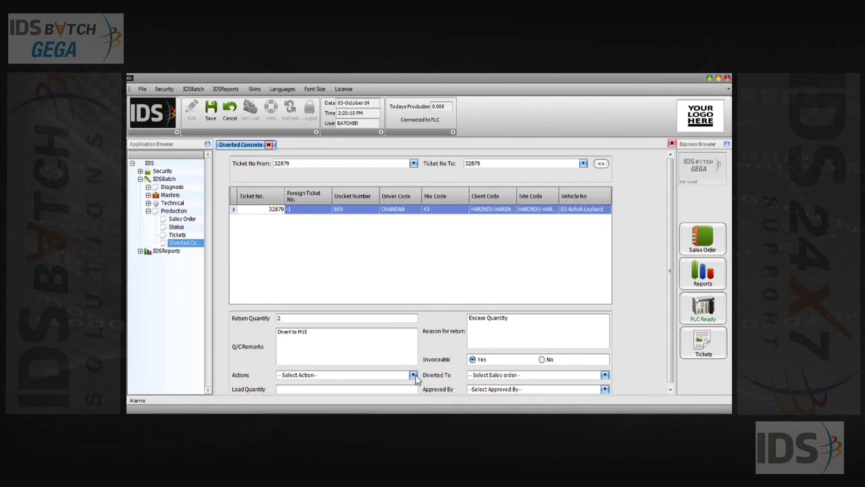
pyautogui.click(413, 375)
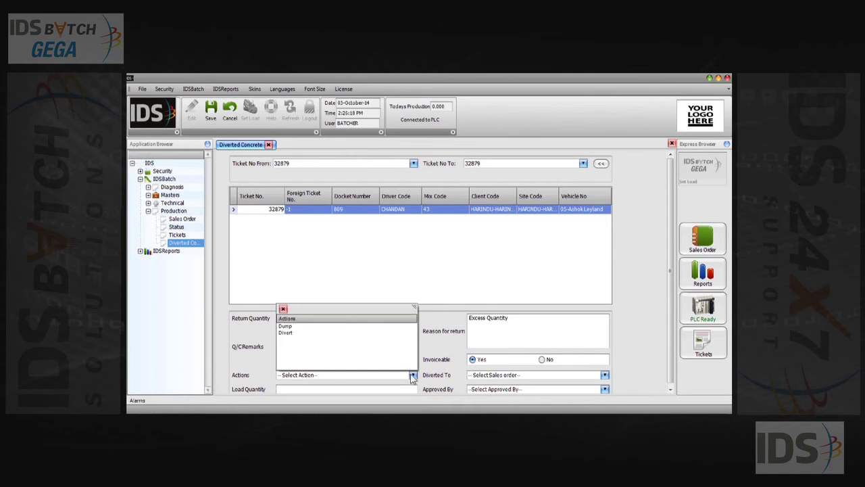
pyautogui.click(309, 331)
# Save the diversion, confirm producing it, load it now and generate the delivery report
pyautogui.click(211, 116)
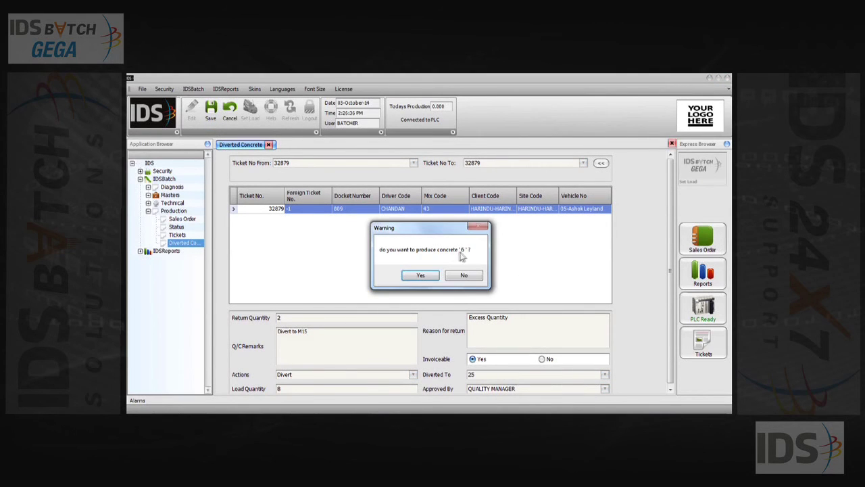
pyautogui.click(427, 276)
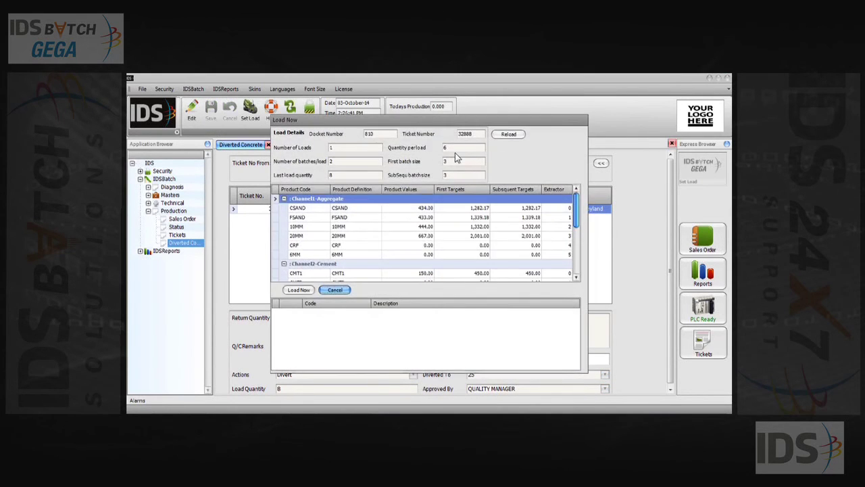
pyautogui.click(299, 291)
pyautogui.click(420, 284)
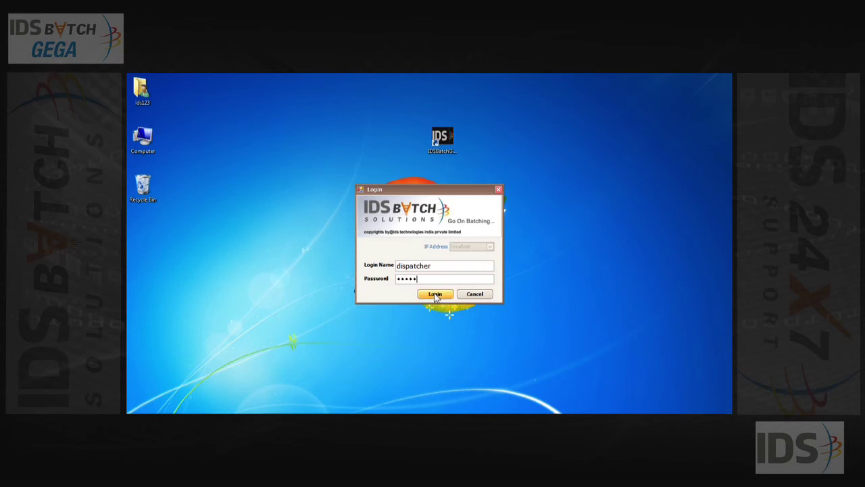
# Log in and schedule auto-backups to a shared network folder at interval 60
pyautogui.click(435, 293)
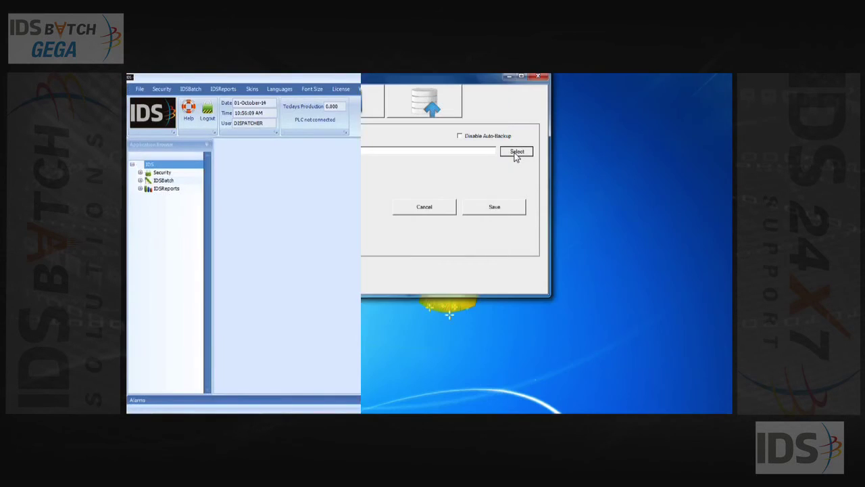
pyautogui.click(515, 152)
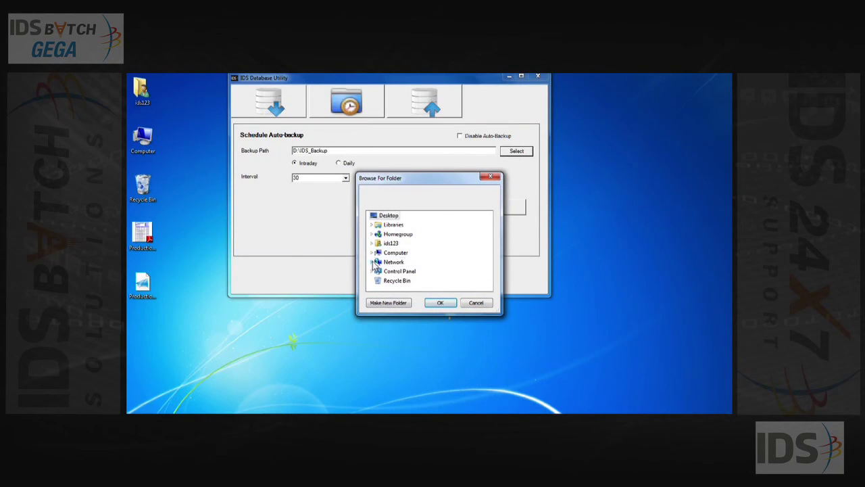
pyautogui.doubleClick(394, 262)
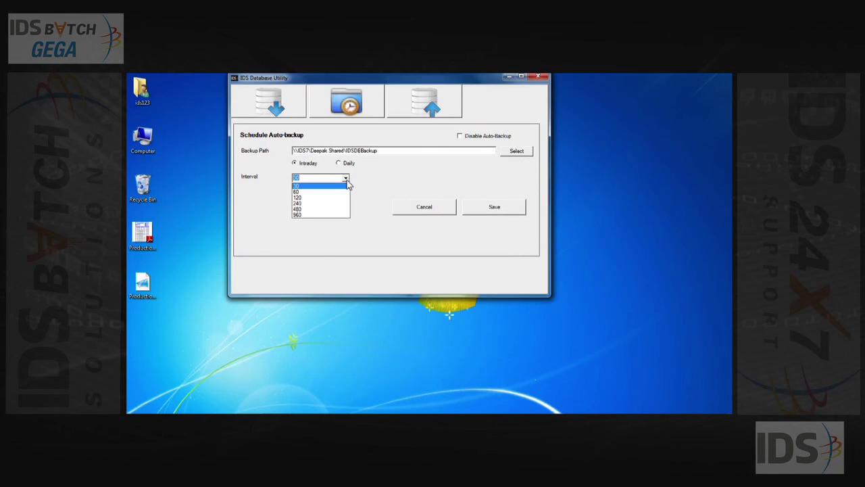
pyautogui.click(341, 193)
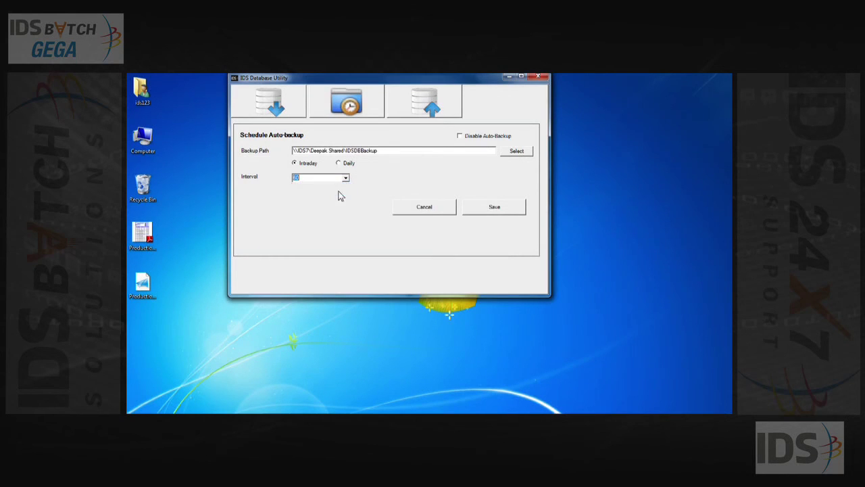
pyautogui.click(497, 211)
pyautogui.click(646, 403)
pyautogui.rightClick(658, 372)
pyautogui.click(608, 365)
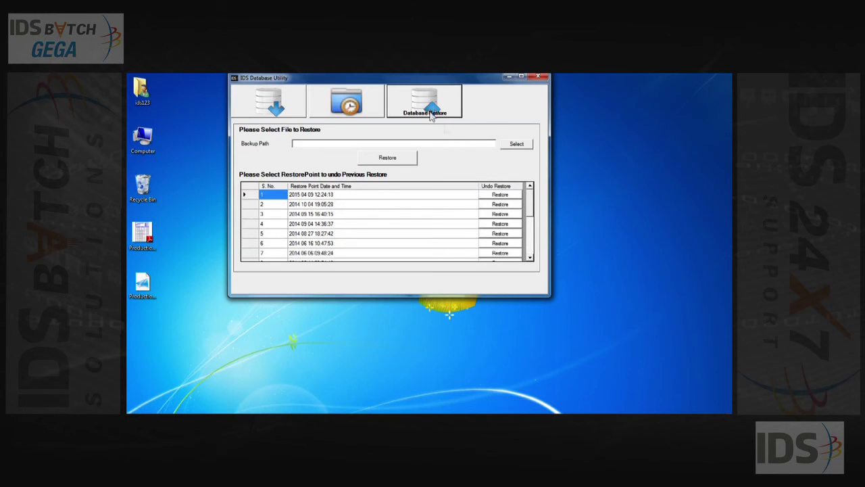
pyautogui.click(512, 144)
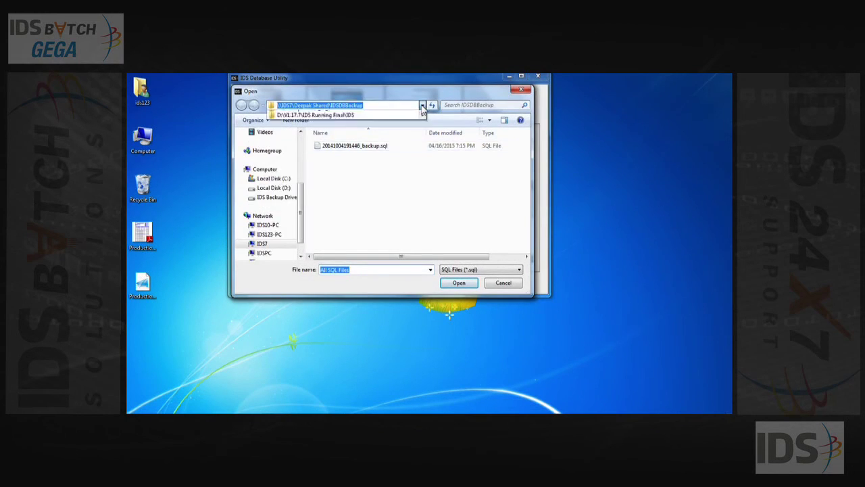
pyautogui.click(466, 145)
pyautogui.click(458, 283)
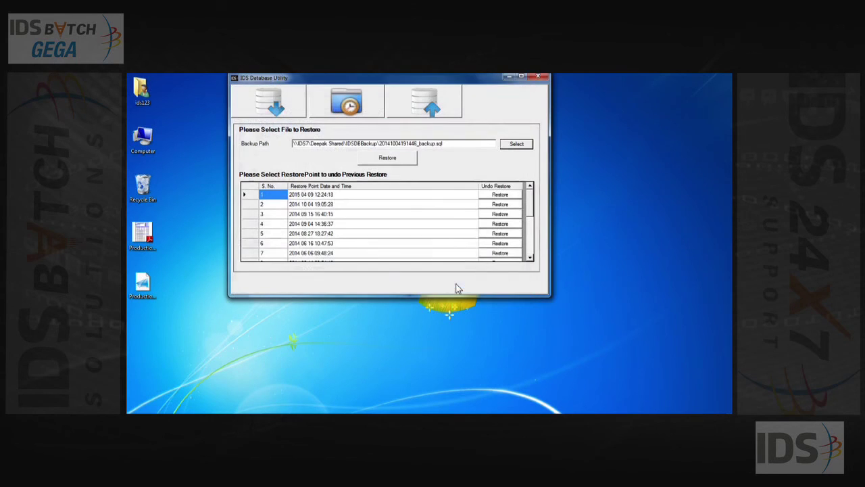
pyautogui.click(402, 159)
pyautogui.click(399, 279)
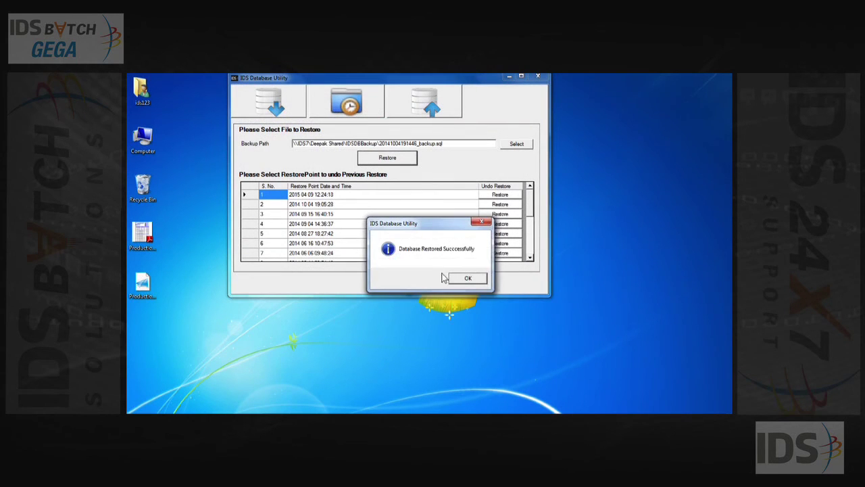